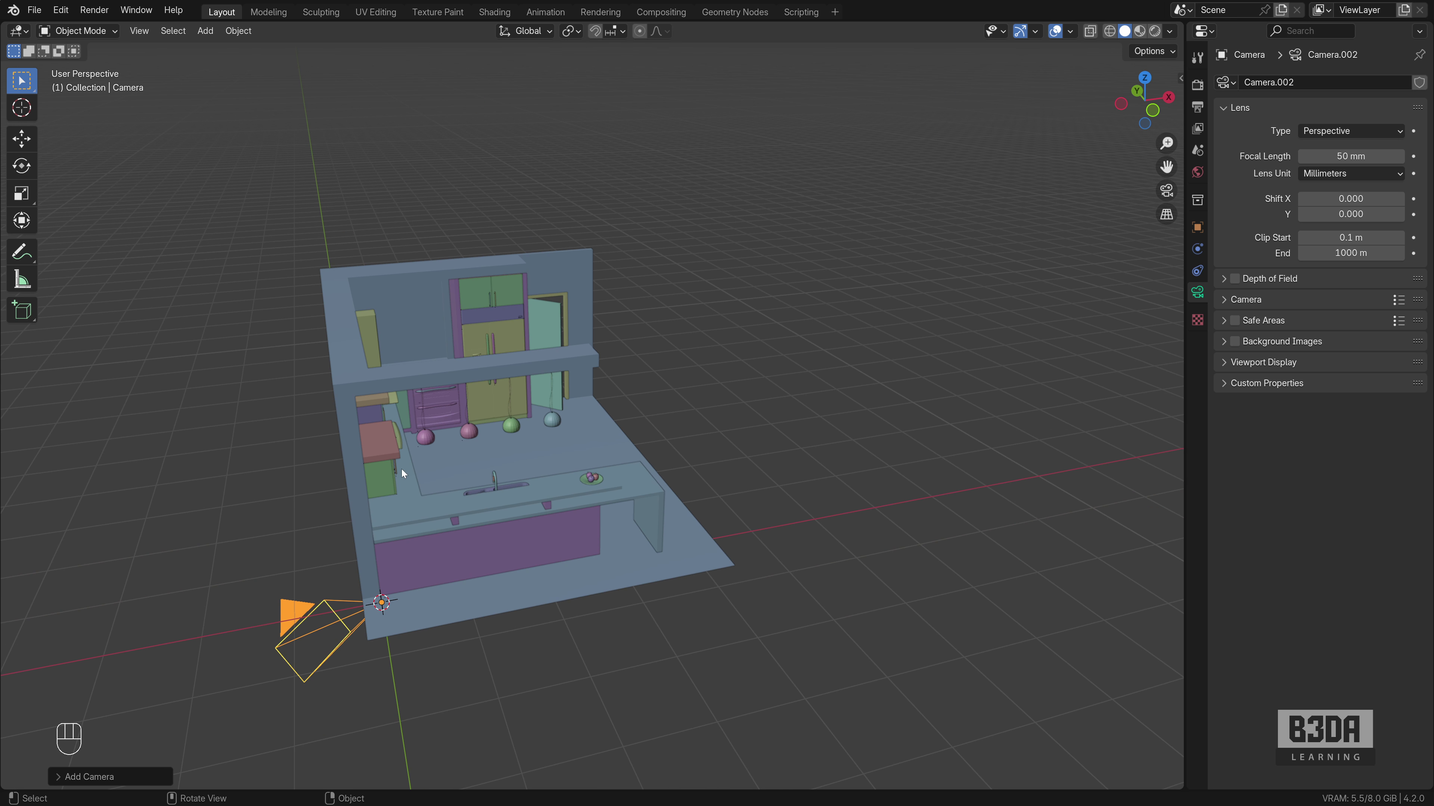
# Raise the new camera about 4.5 m along the global Z axis.
pyautogui.press('g')
pyautogui.press('z')
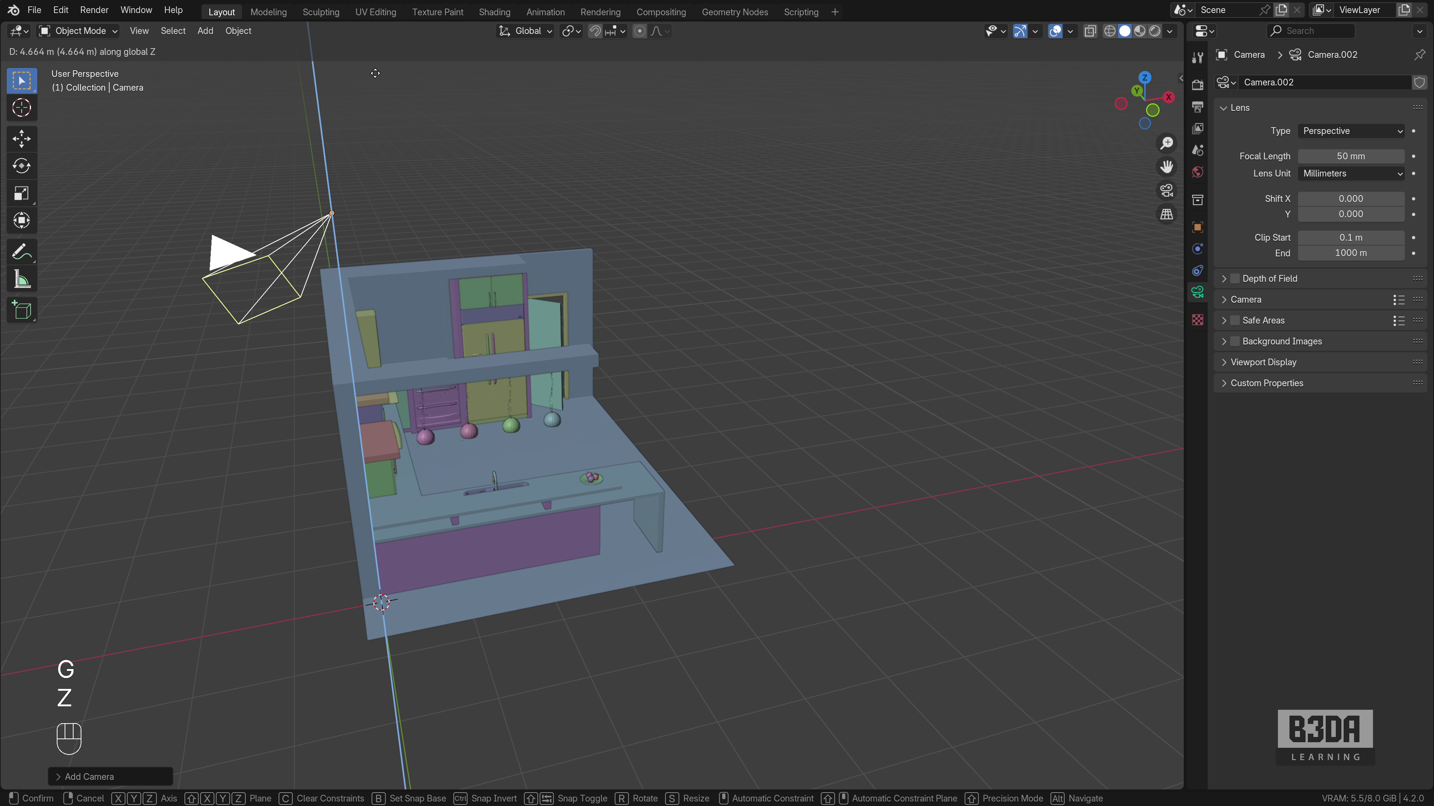
pyautogui.click(387, 278)
# Move the camera along the global X axis past the kitchen's open side, to about X 8.56 m.
pyautogui.moveTo(387, 279); pyautogui.dragTo(415, 382, button='middle')
pyautogui.scroll(-6, 414, 381)
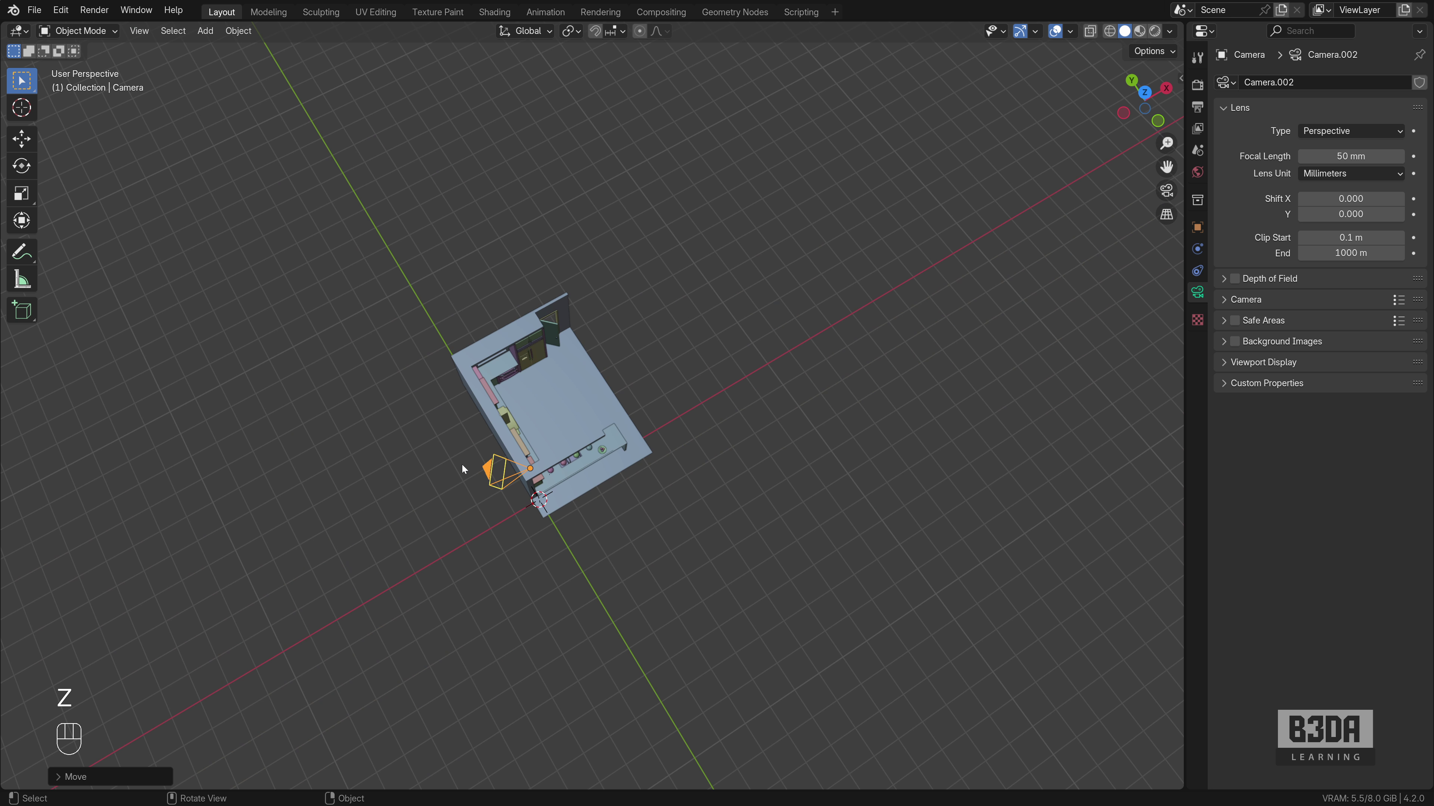
pyautogui.press('g')
pyautogui.press('y')
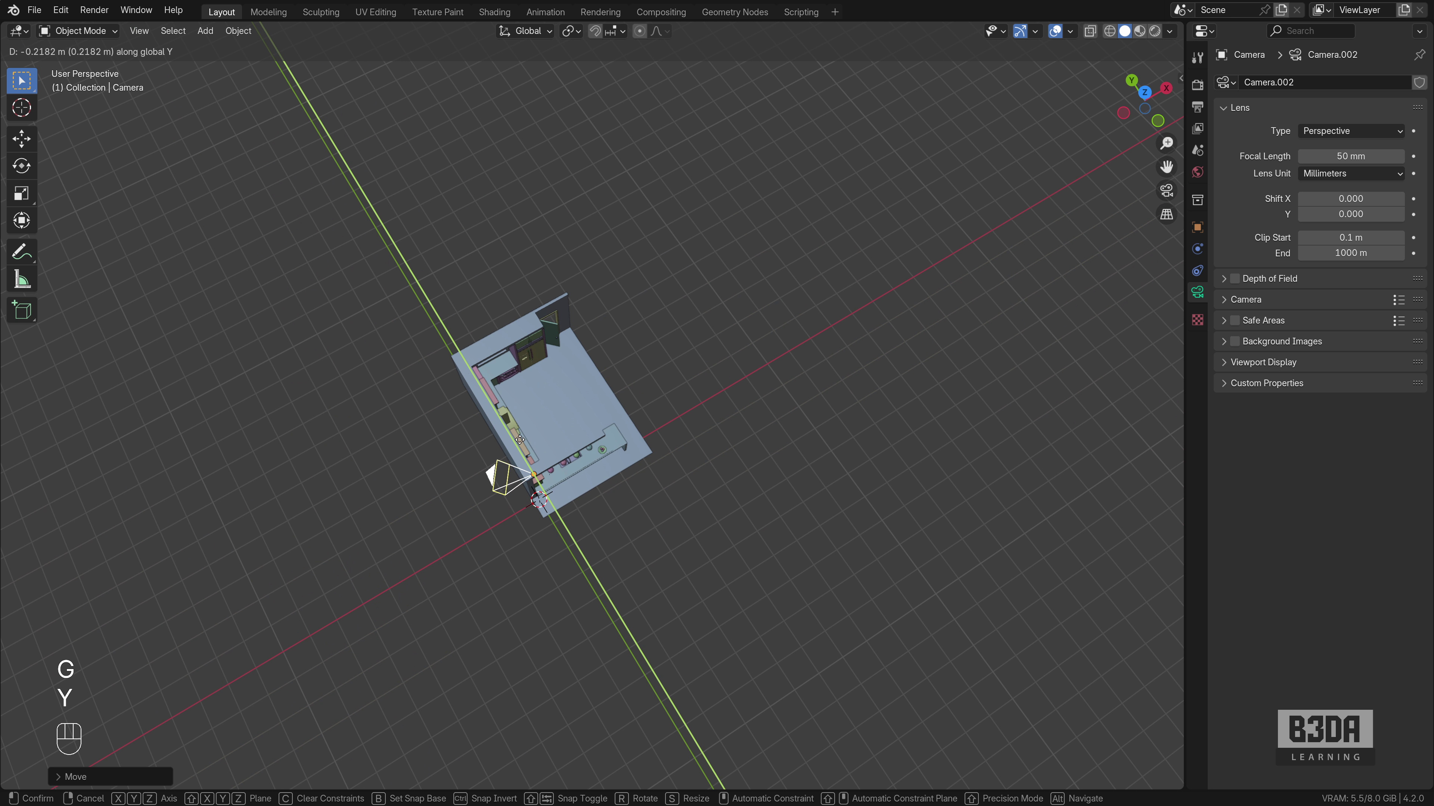
pyautogui.press('x')
pyautogui.click(712, 371)
pyautogui.moveTo(784, 358); pyautogui.dragTo(732, 389, button='middle')
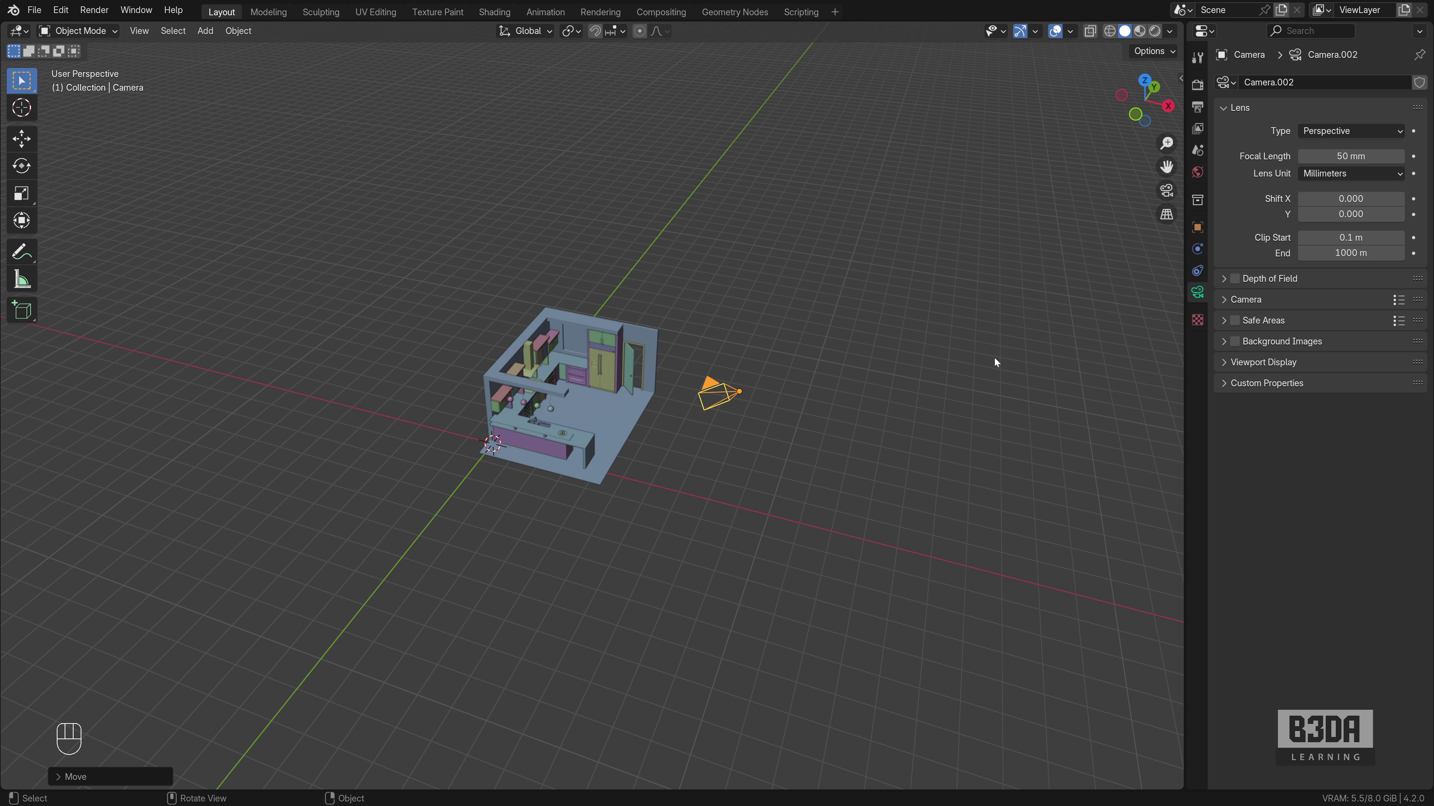
# Set the camera's rotation to X 60°, Y 0° and Z 45°.
pyautogui.click(1197, 229)
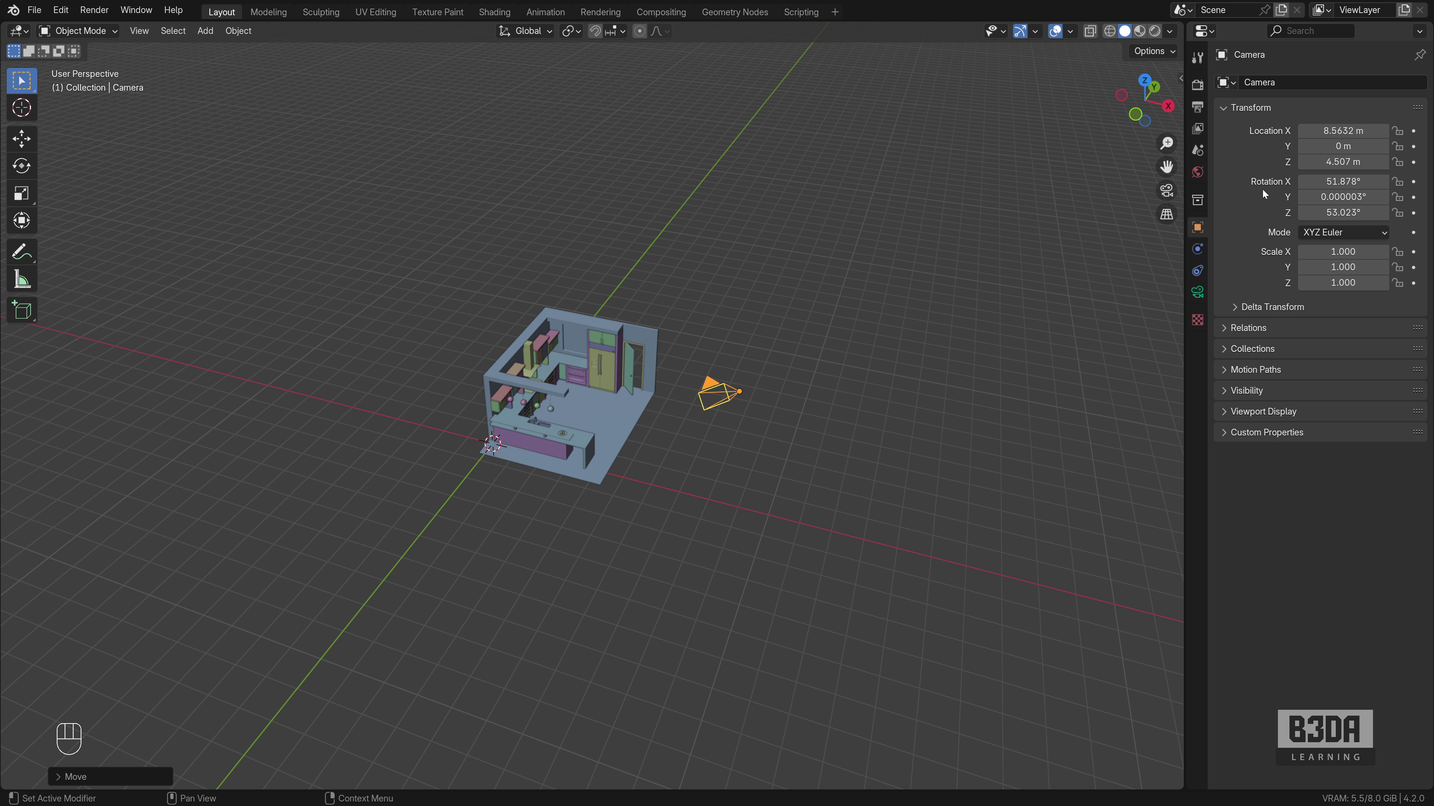
pyautogui.click(1321, 182)
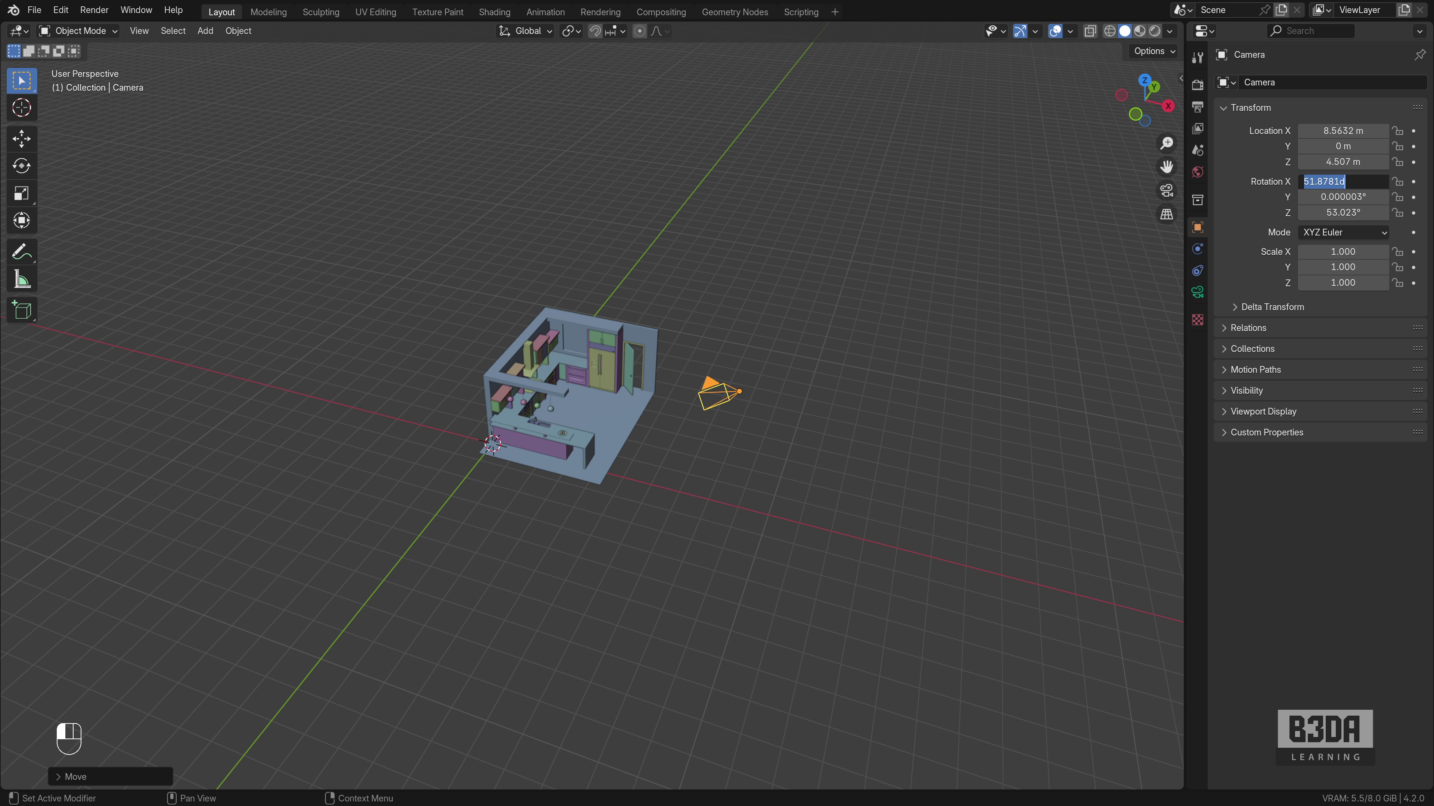
pyautogui.write('60')
pyautogui.press('Return')
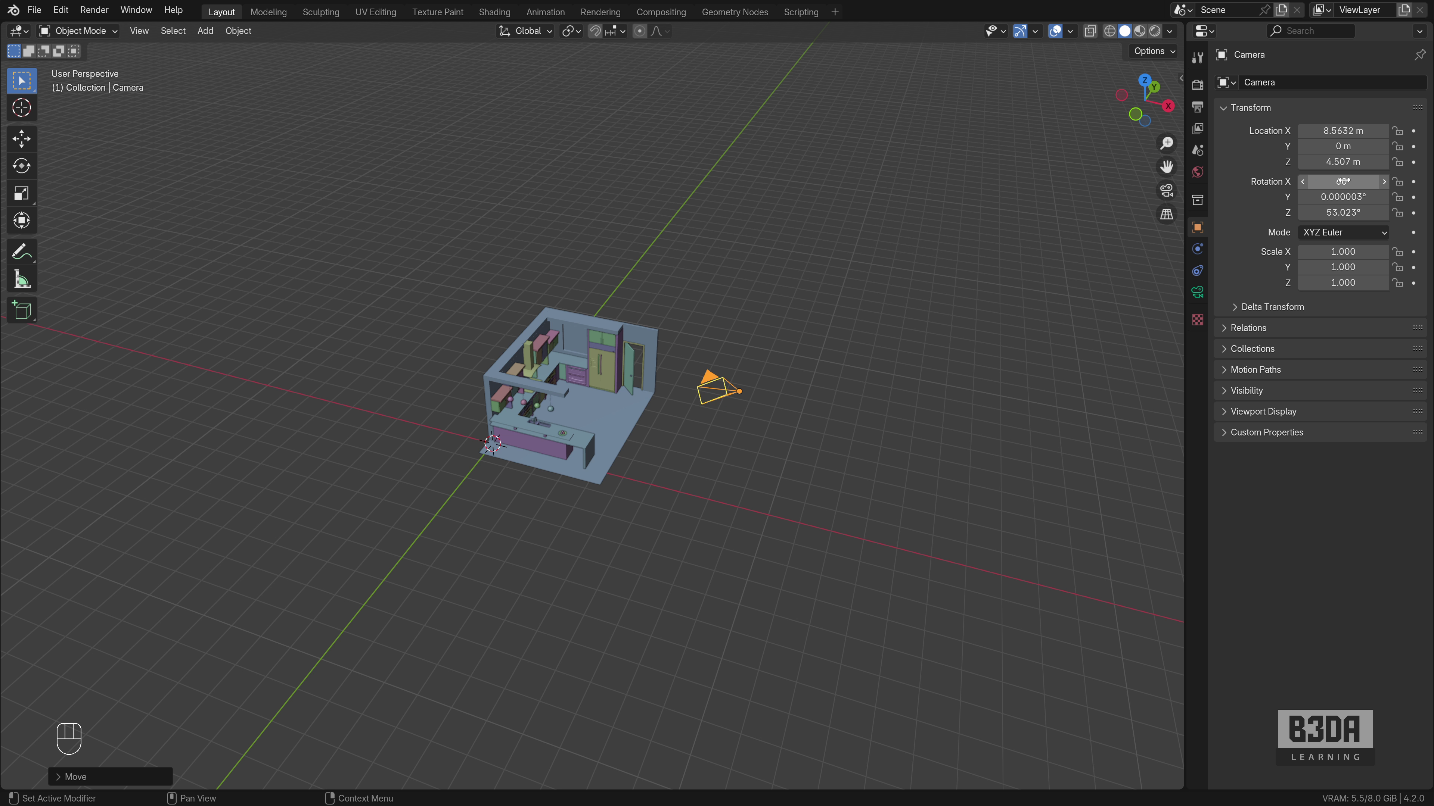
pyautogui.click(1343, 212)
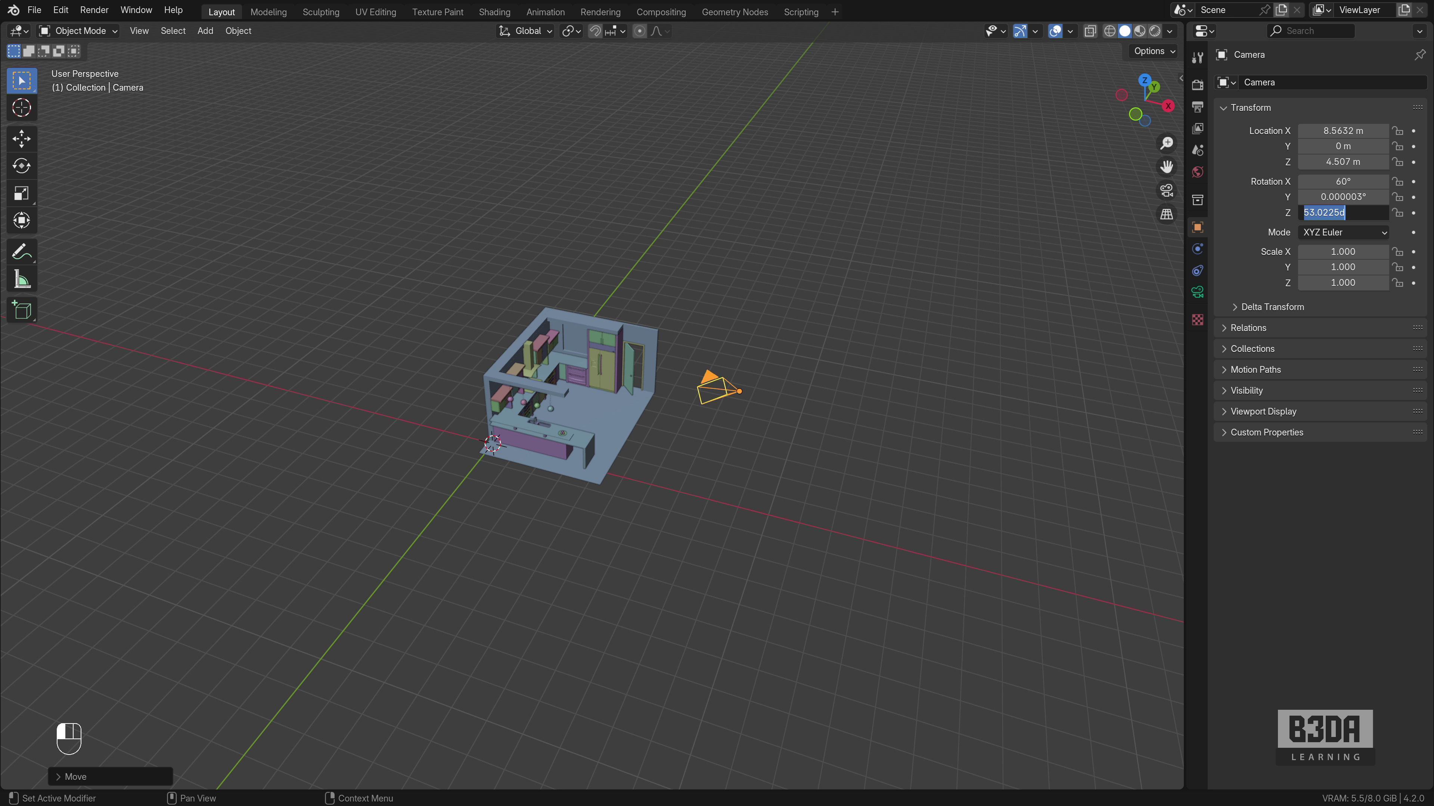
pyautogui.write('45')
pyautogui.press('Return')
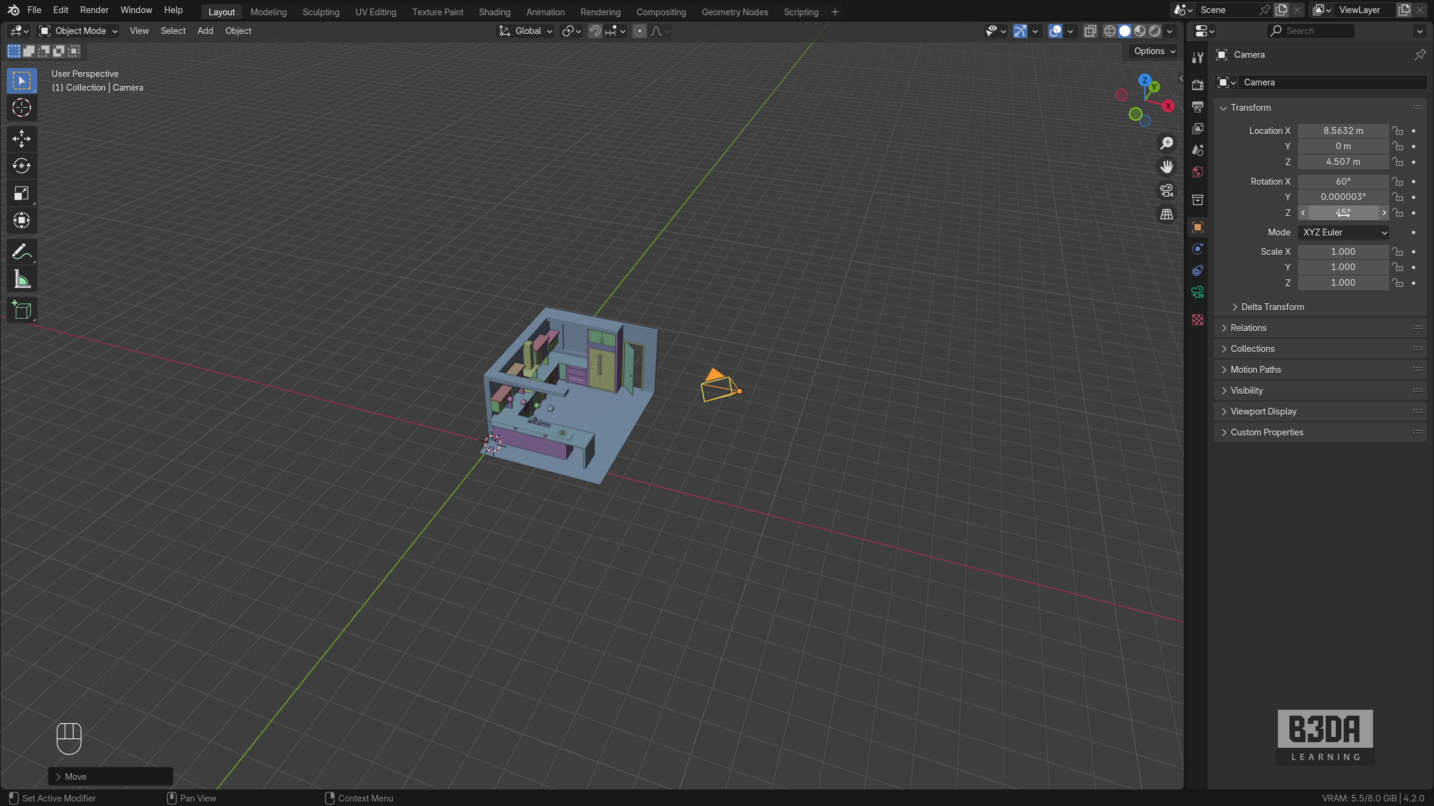
pyautogui.click(1343, 196)
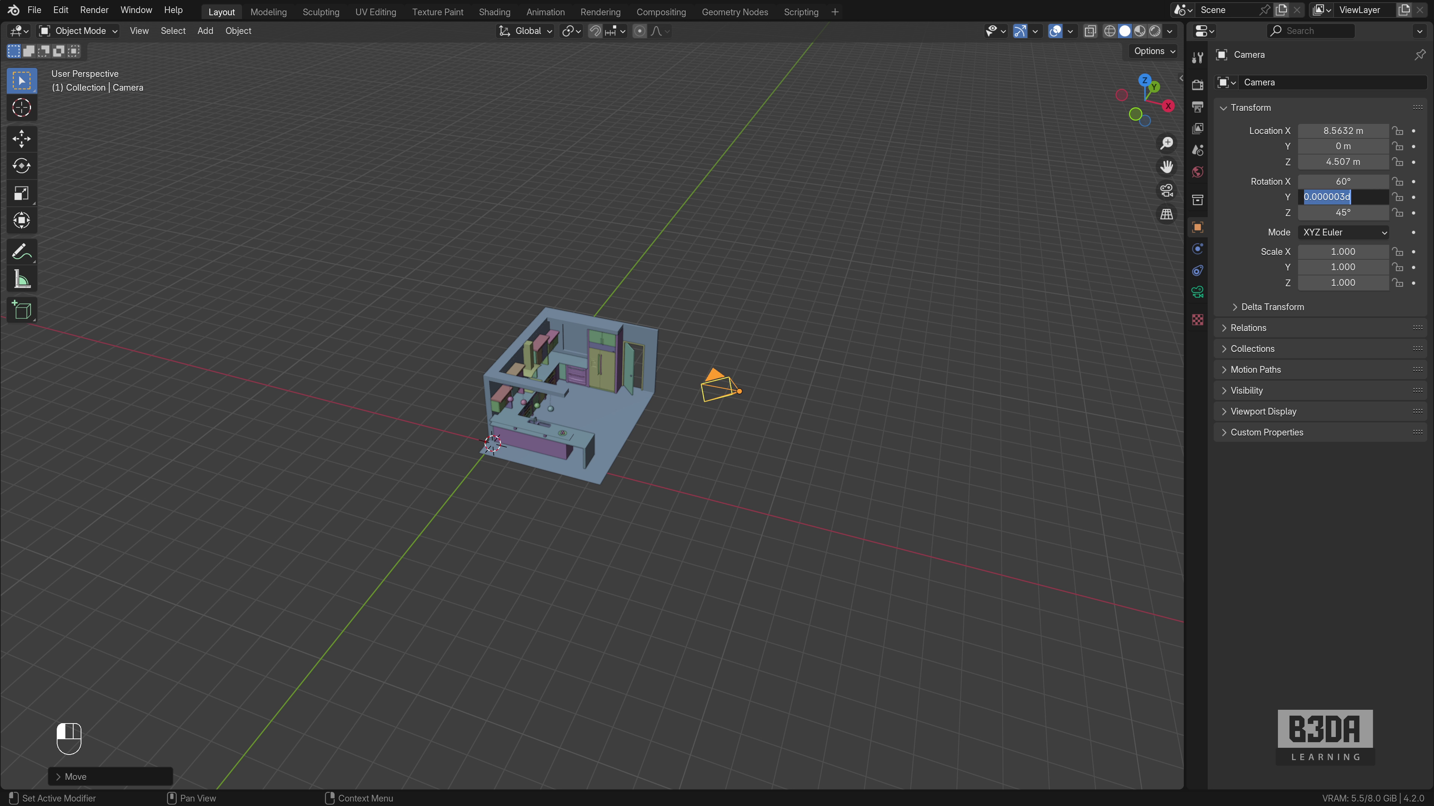
pyautogui.write('0')
pyautogui.press('Return')
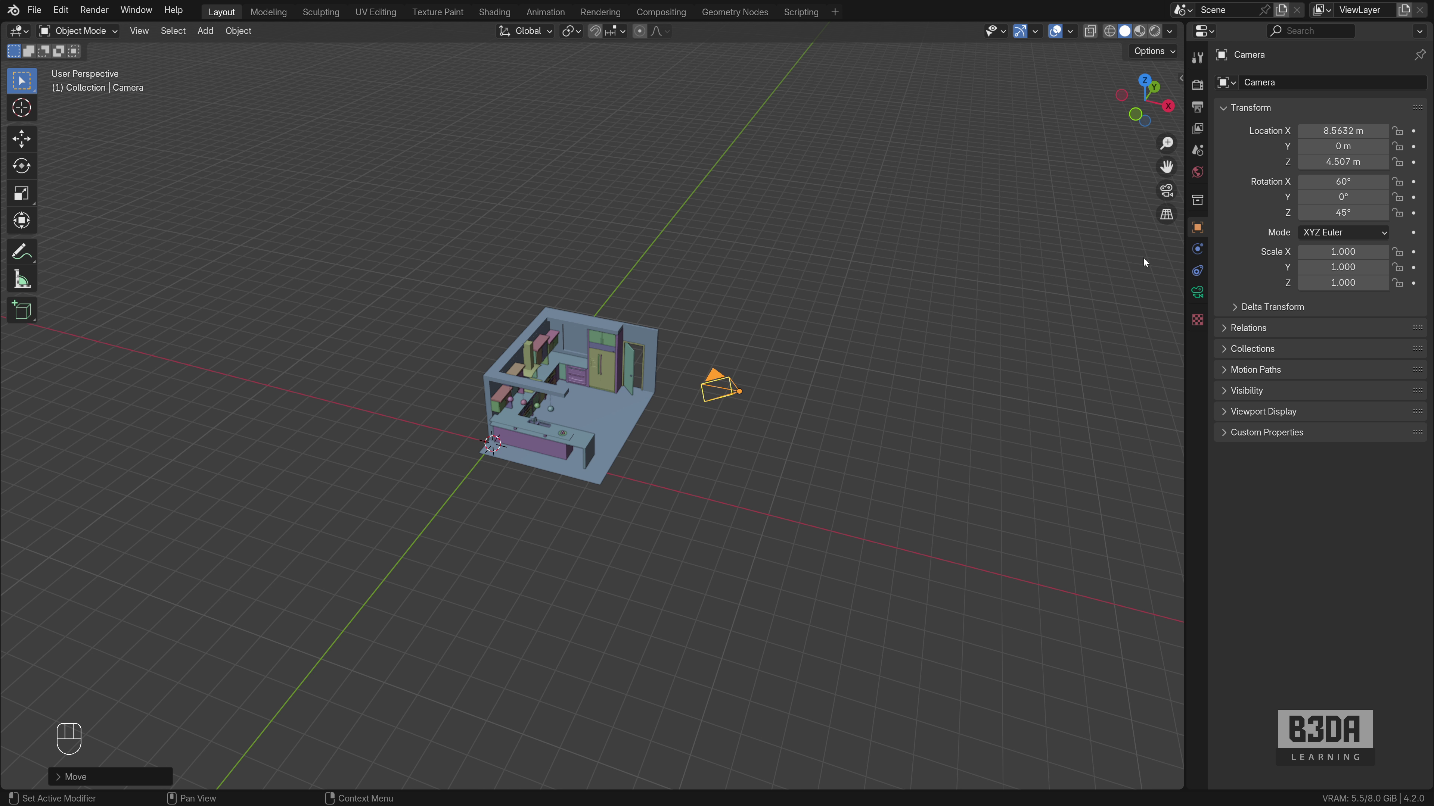
# Look through the camera and move it to about X 6.56 m, Y -2.01 m, Z 4.50 m to frame the kitchen.
pyautogui.press('KP_0')
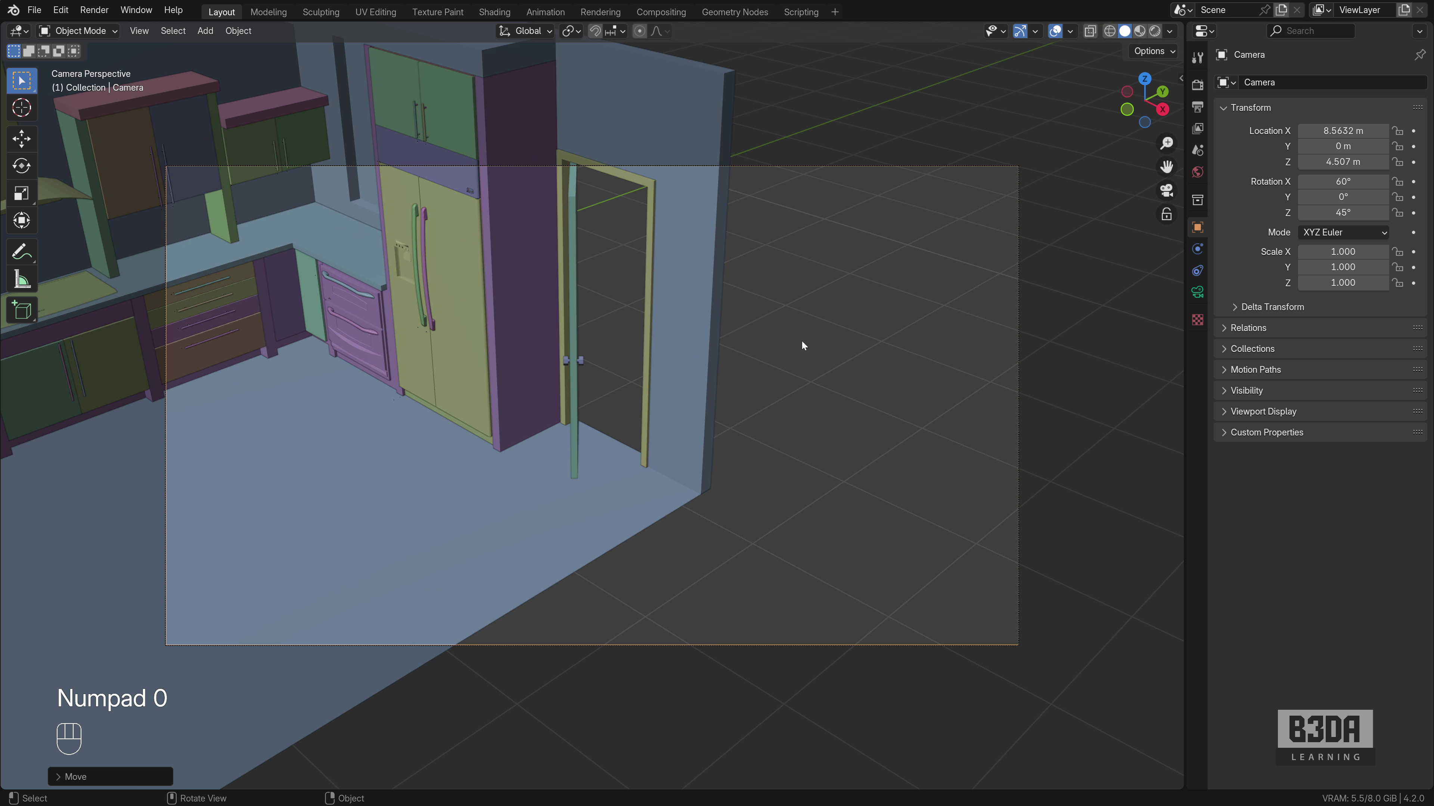
pyautogui.scroll(-3, 802, 340)
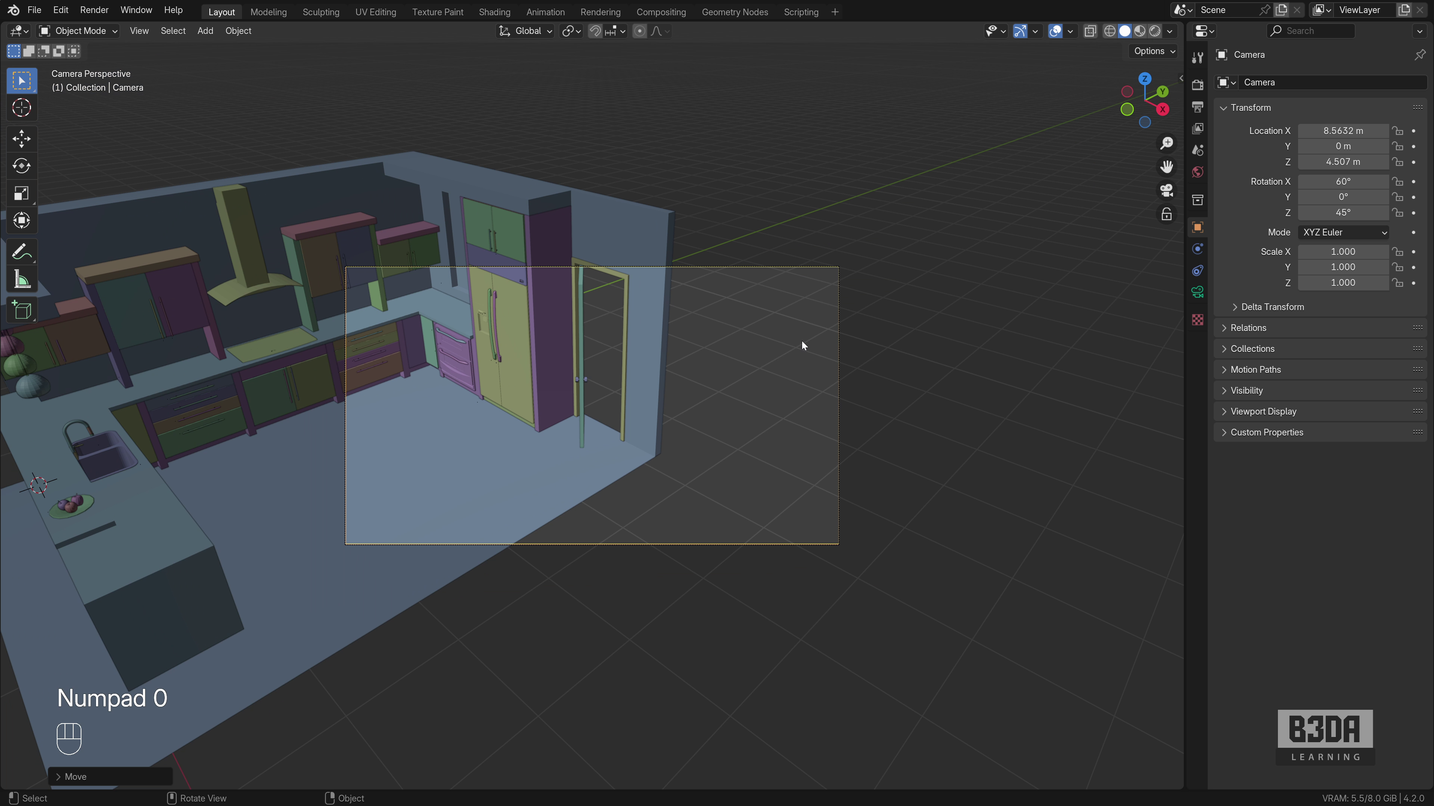
pyautogui.press('g')
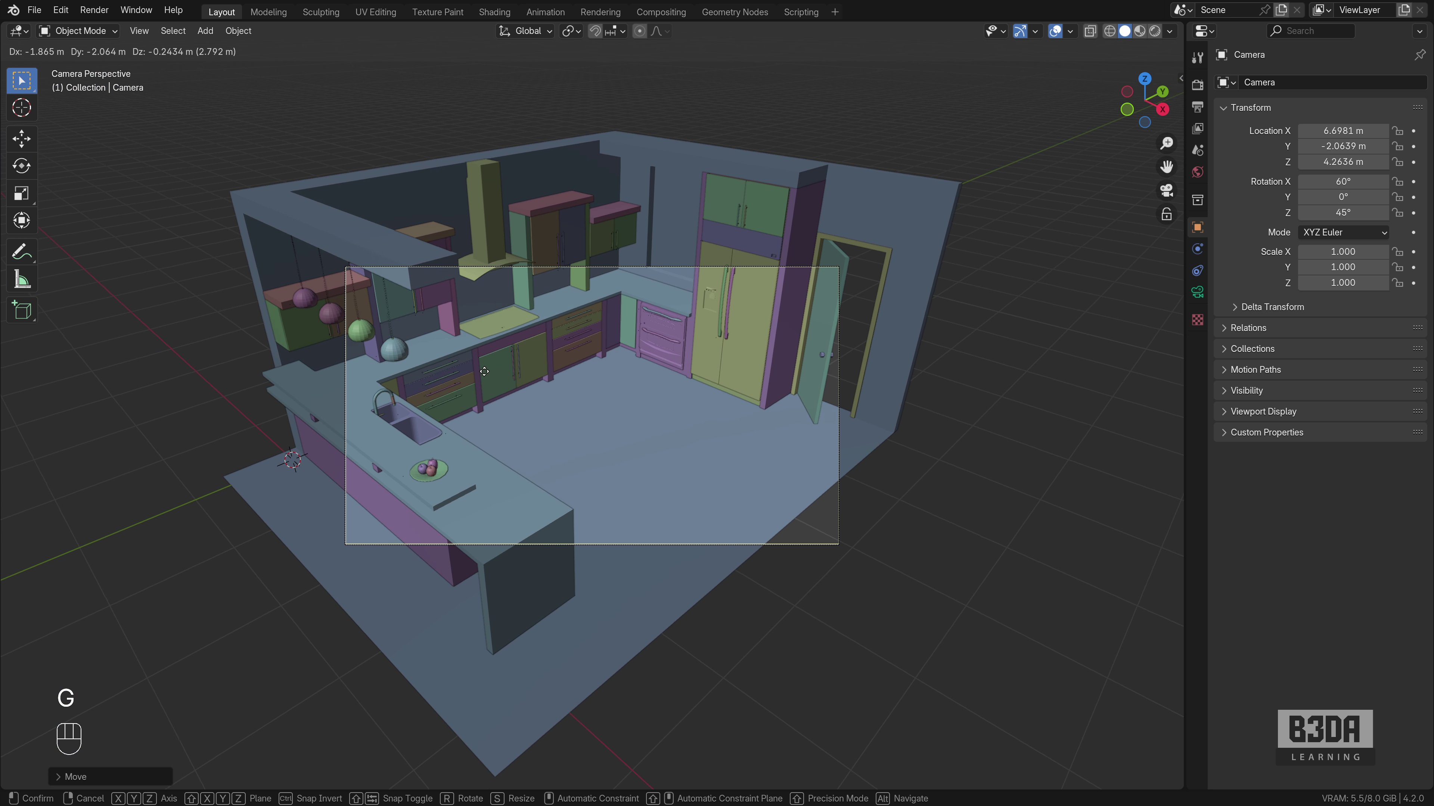
pyautogui.click(492, 328)
# In camera view, pull the camera back along its local Z axis to about X 13.66 m, Y -9.11 m, Z 10.30 m.
pyautogui.moveTo(492, 328); pyautogui.dragTo(538, 350, button='middle')
pyautogui.scroll(-6, 547, 355)
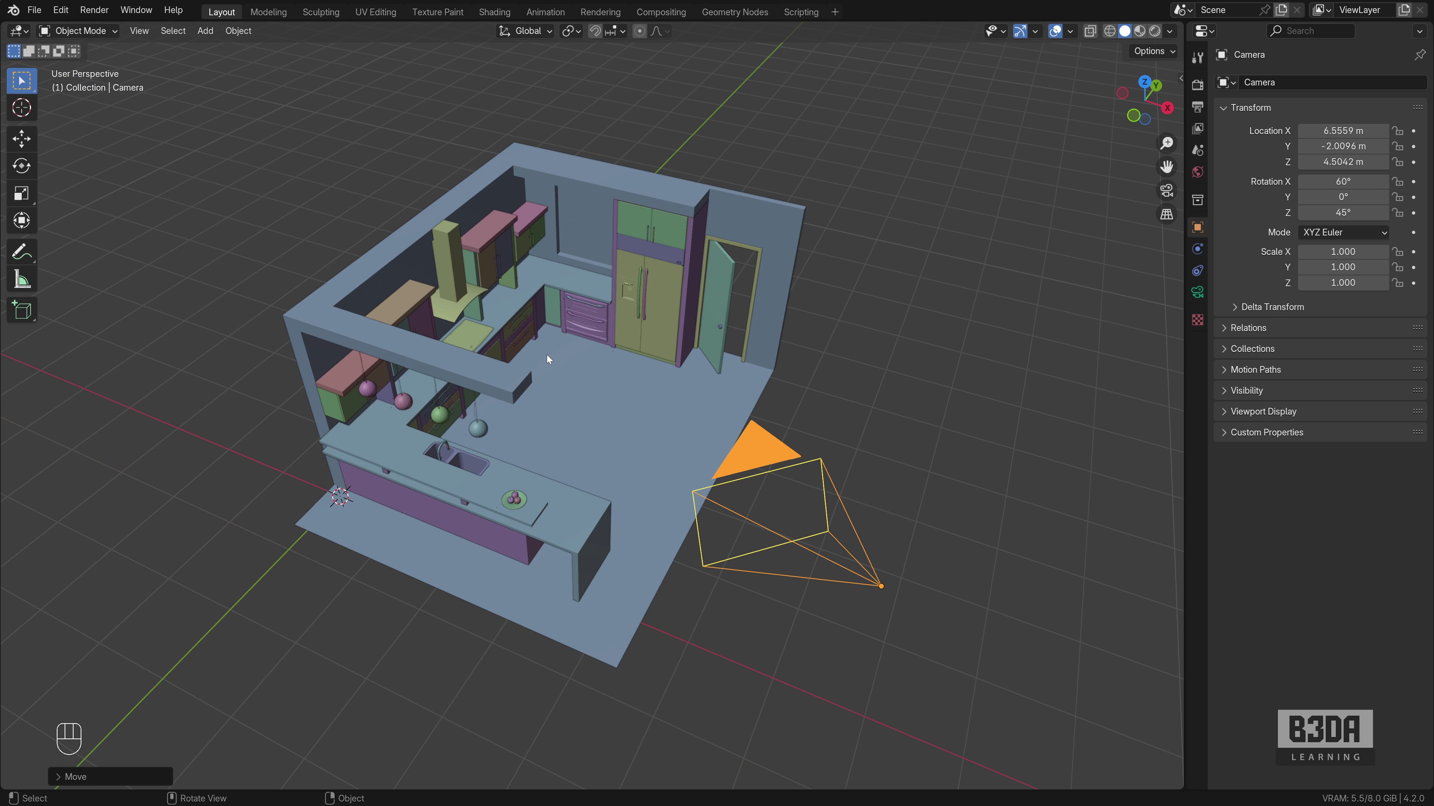
pyautogui.moveTo(610, 407); pyautogui.dragTo(634, 401, button='middle')
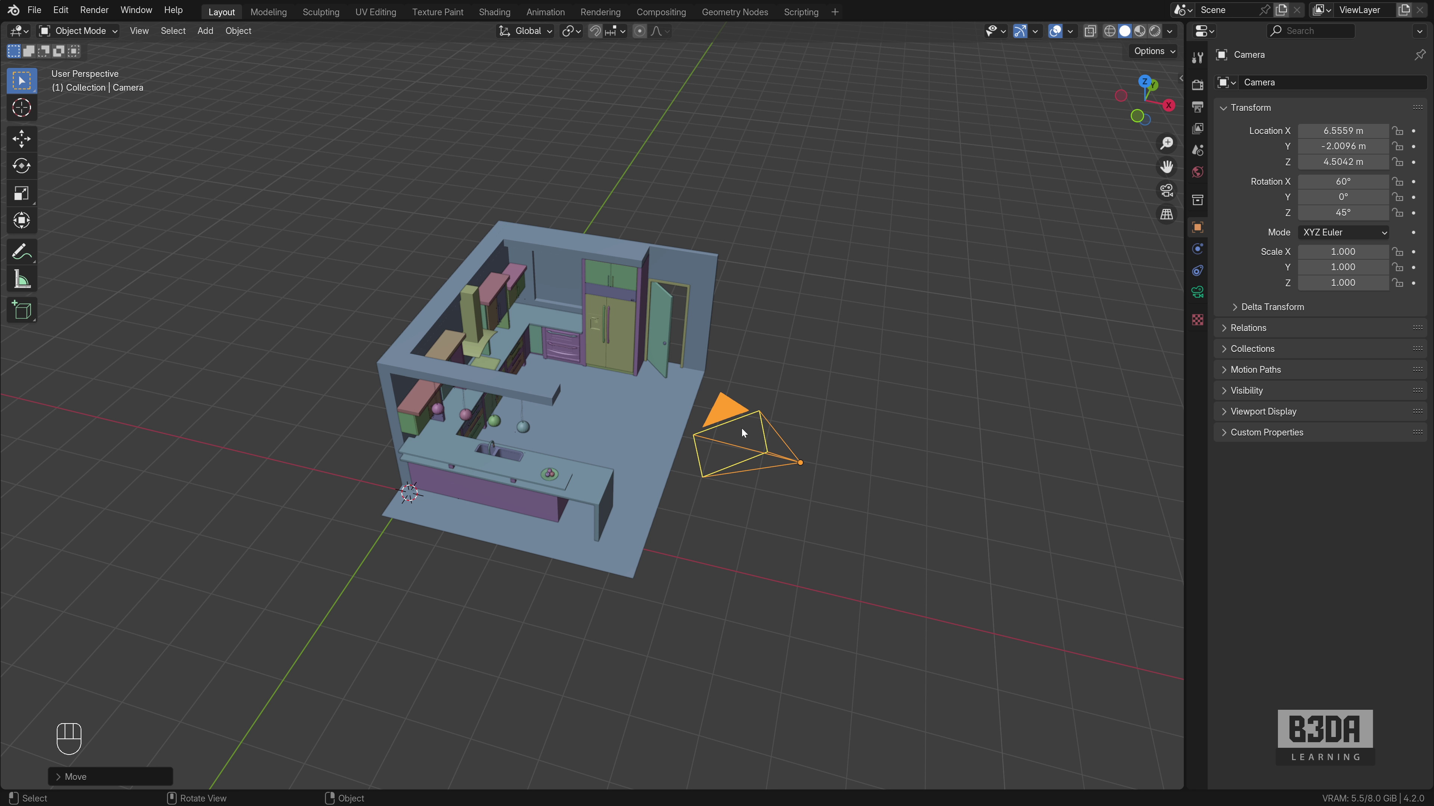
pyautogui.press('KP_0')
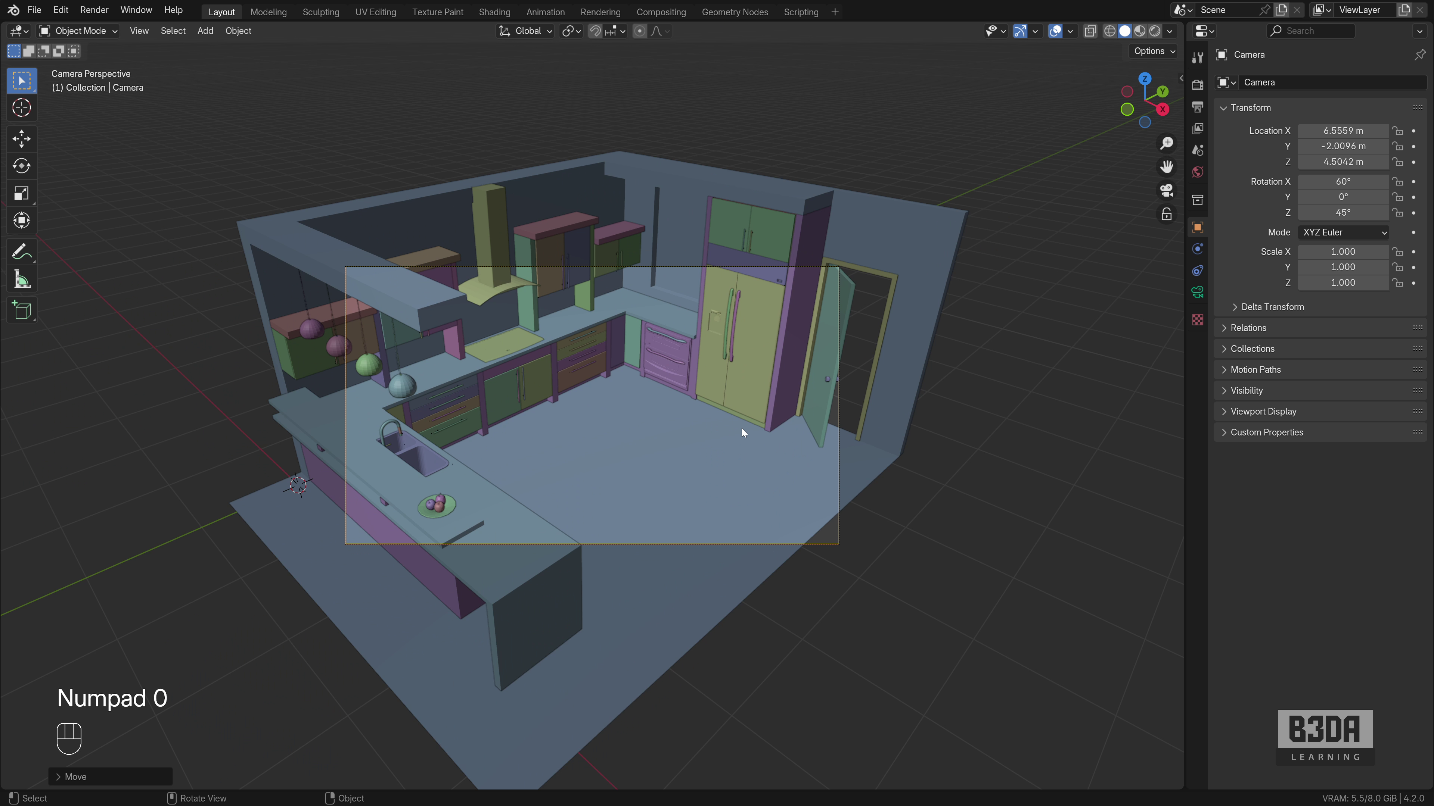
pyautogui.press('g')
pyautogui.press('z')
pyautogui.press('z')
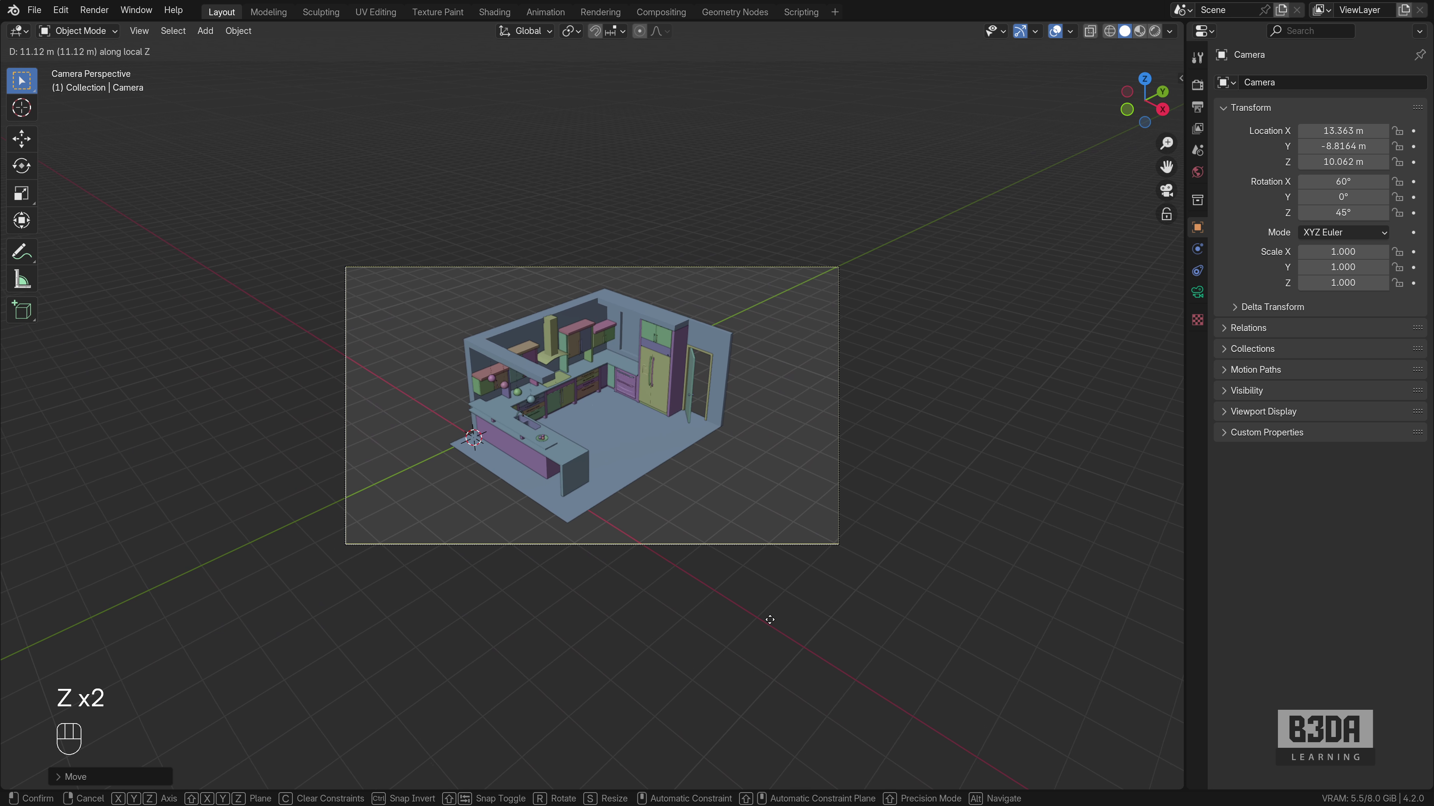
pyautogui.click(770, 622)
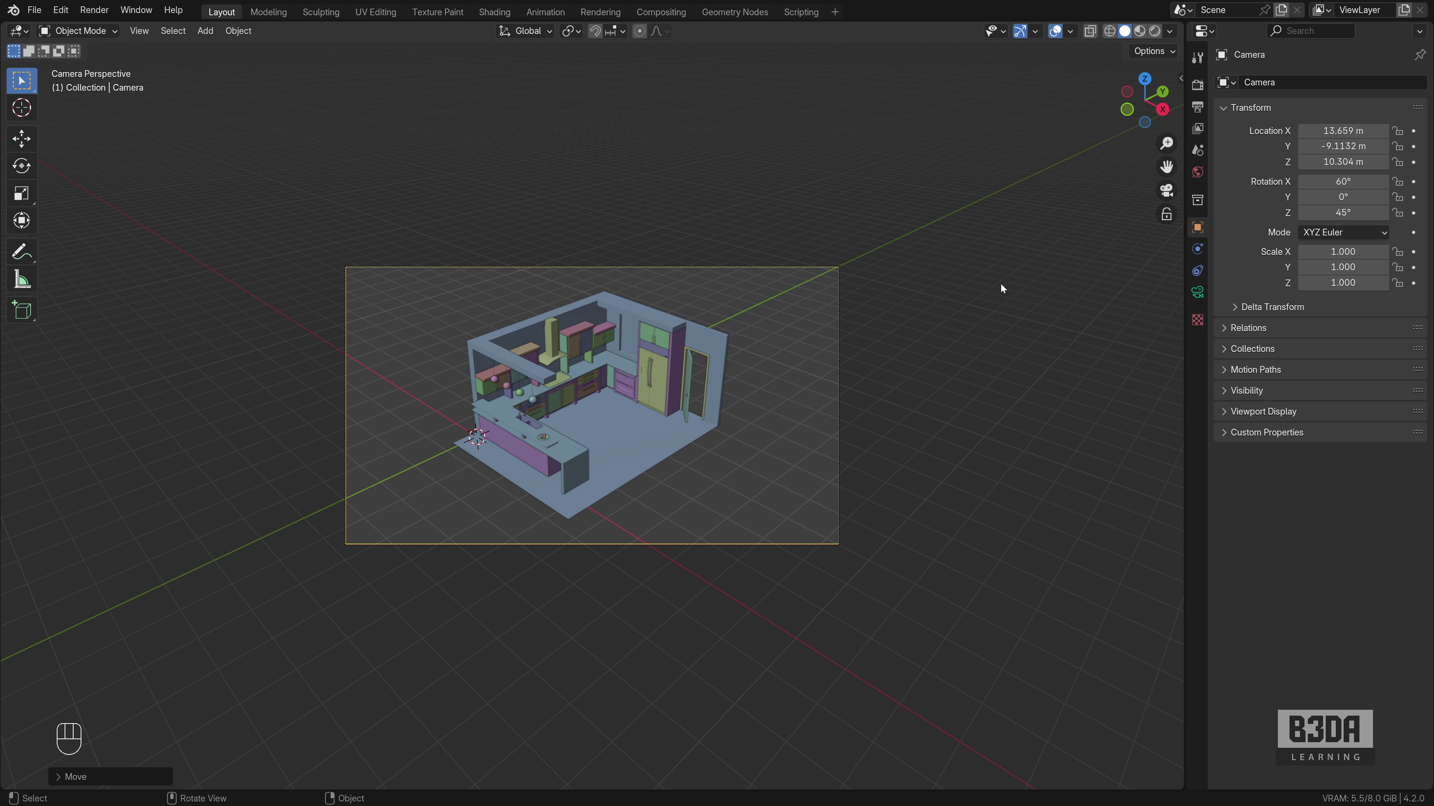
# Change the camera's lens type to Orthographic and set its orthographic scale to 14.4.
pyautogui.click(1197, 293)
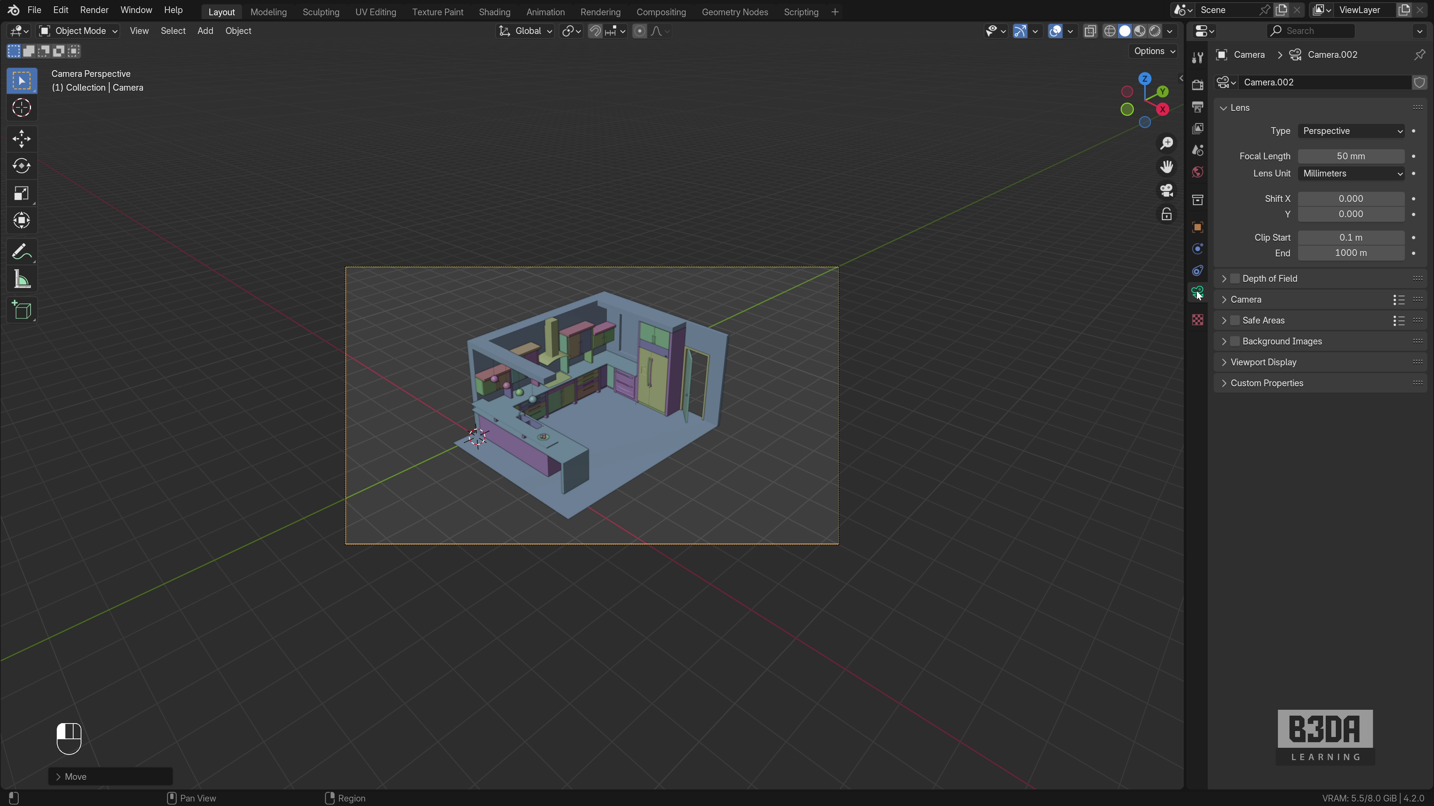
pyautogui.click(1357, 130)
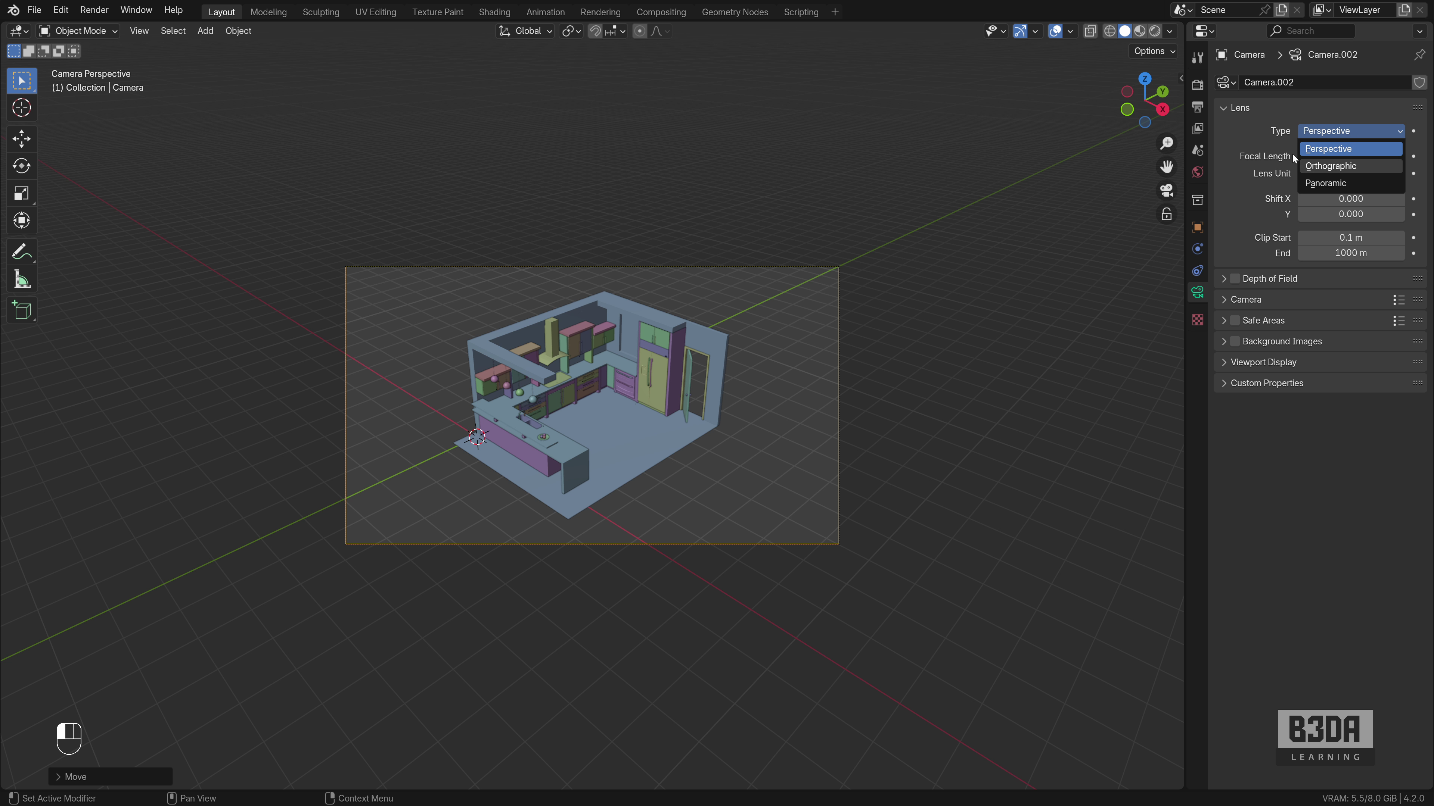
pyautogui.click(1349, 166)
pyautogui.moveTo(1347, 161); pyautogui.dragTo(1431, 161)
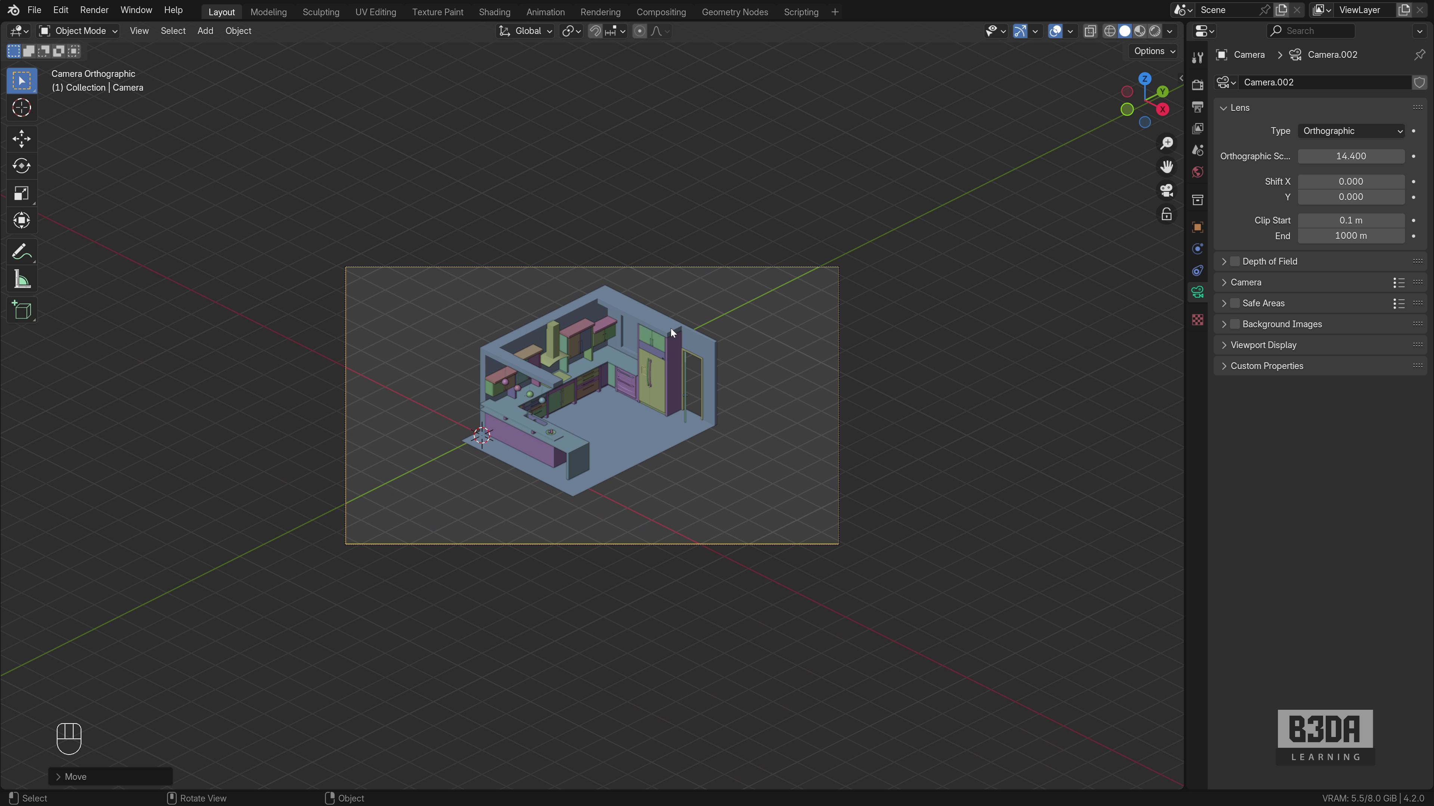
# Reframe the kitchen by shifting the camera parallel to its view about 0.66 m and again about 0.1 m.
pyautogui.press('g')
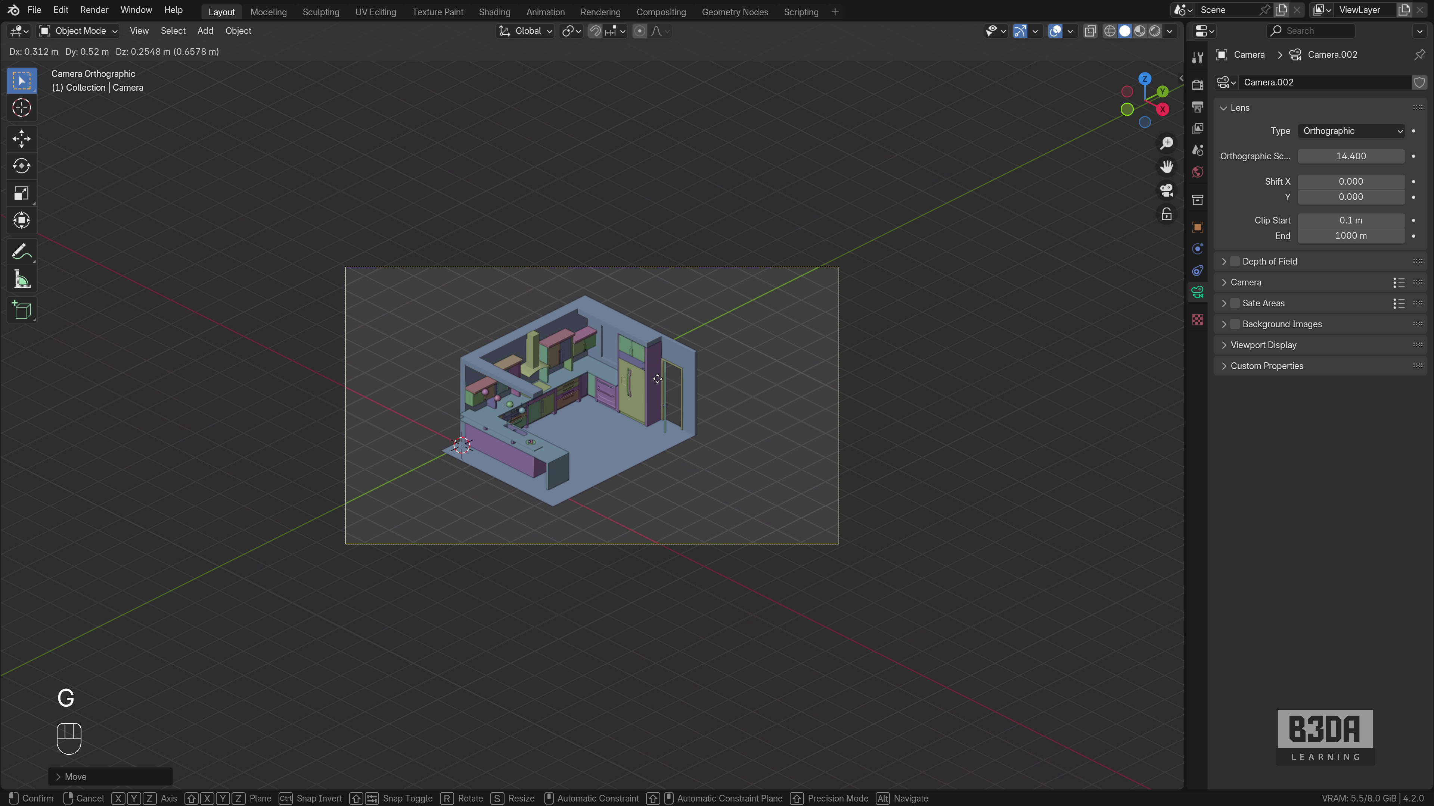
pyautogui.click(656, 377)
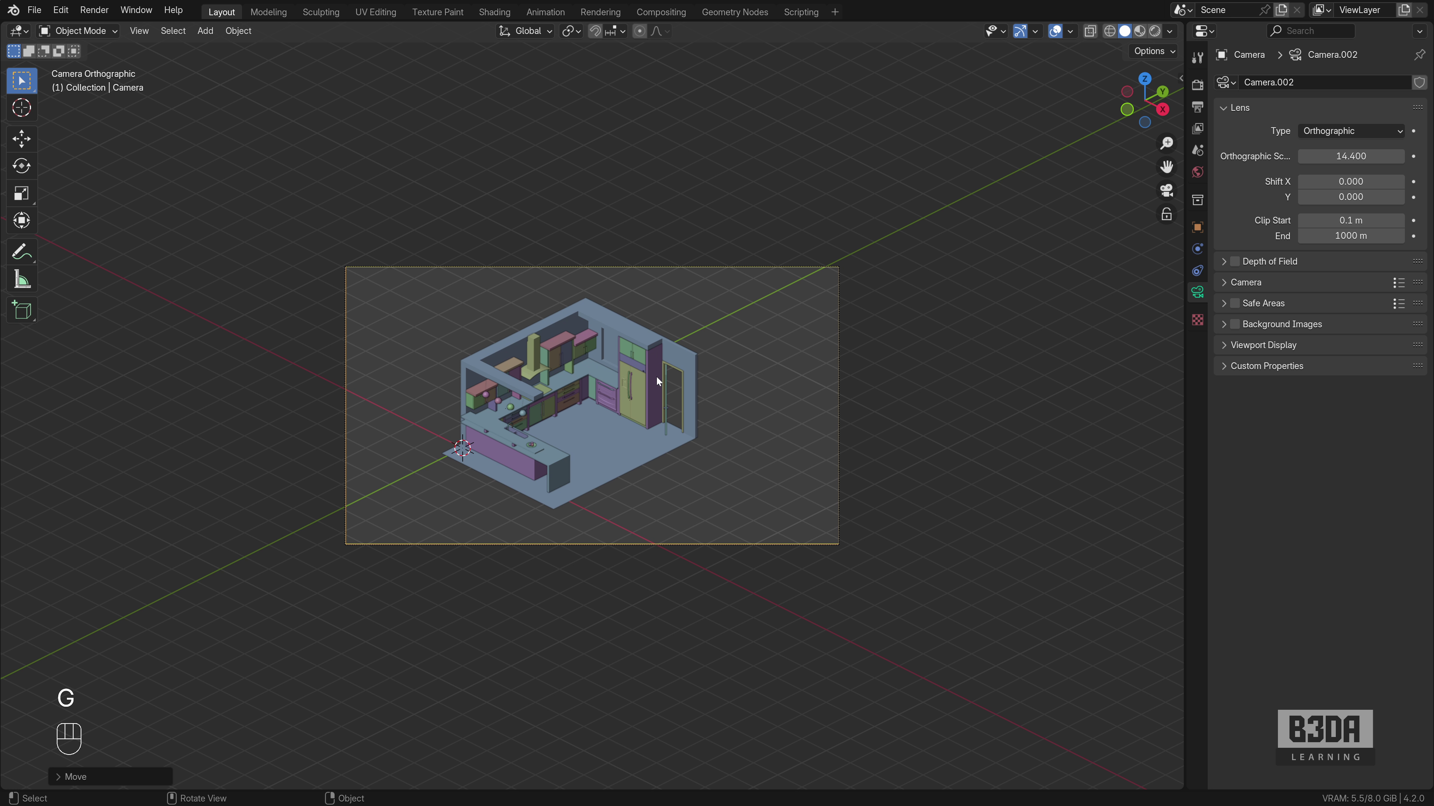
pyautogui.scroll(2, 614, 419)
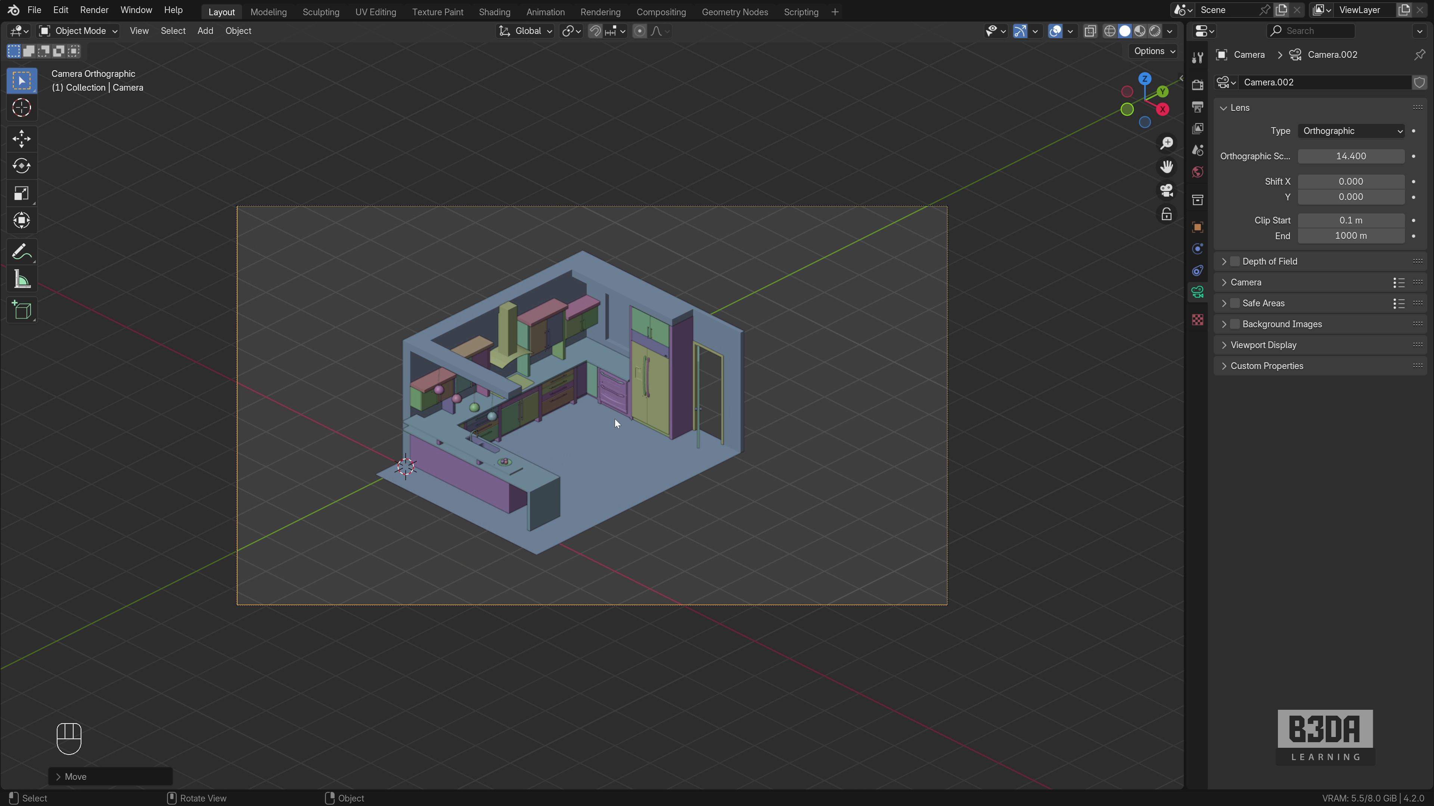
pyautogui.press('g')
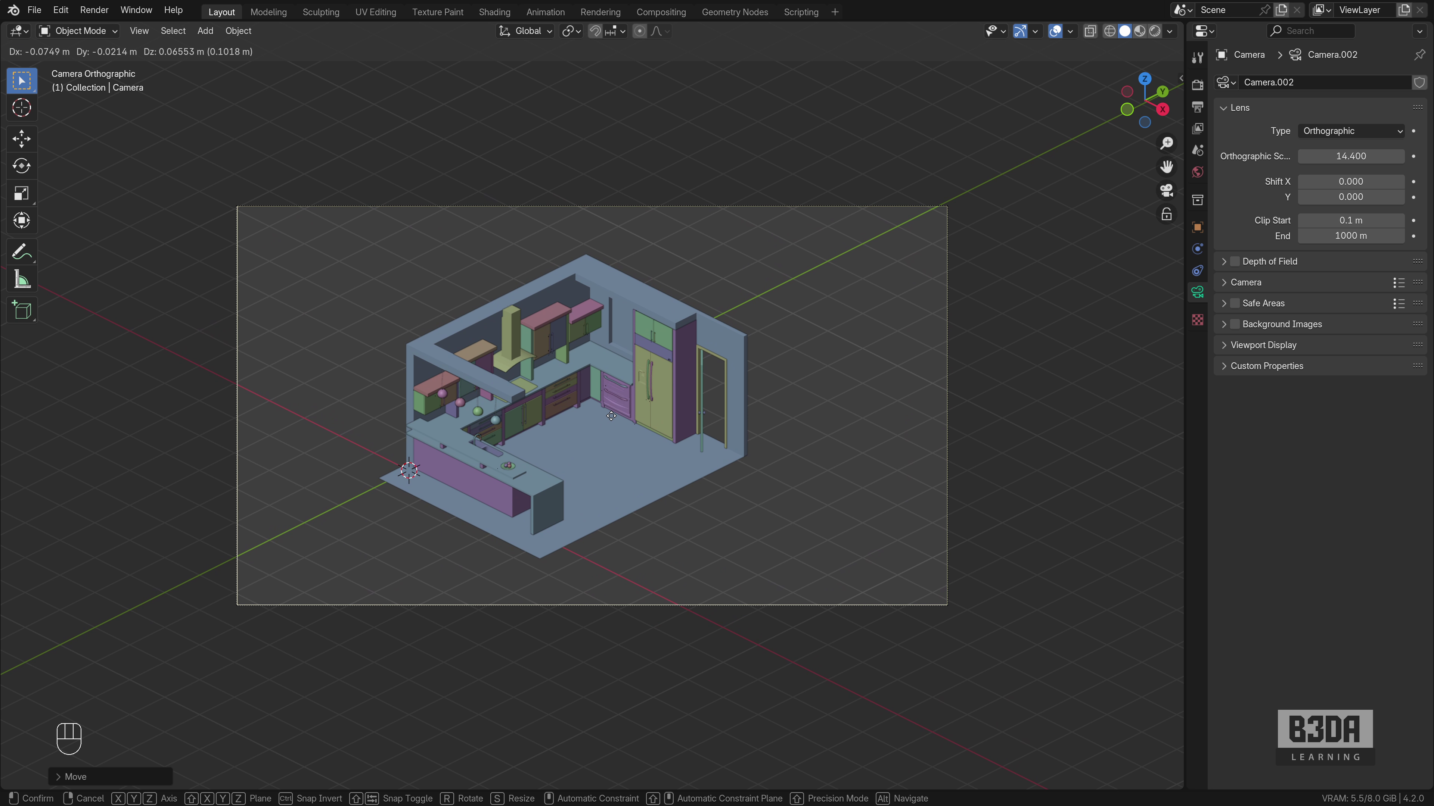
pyautogui.click(611, 417)
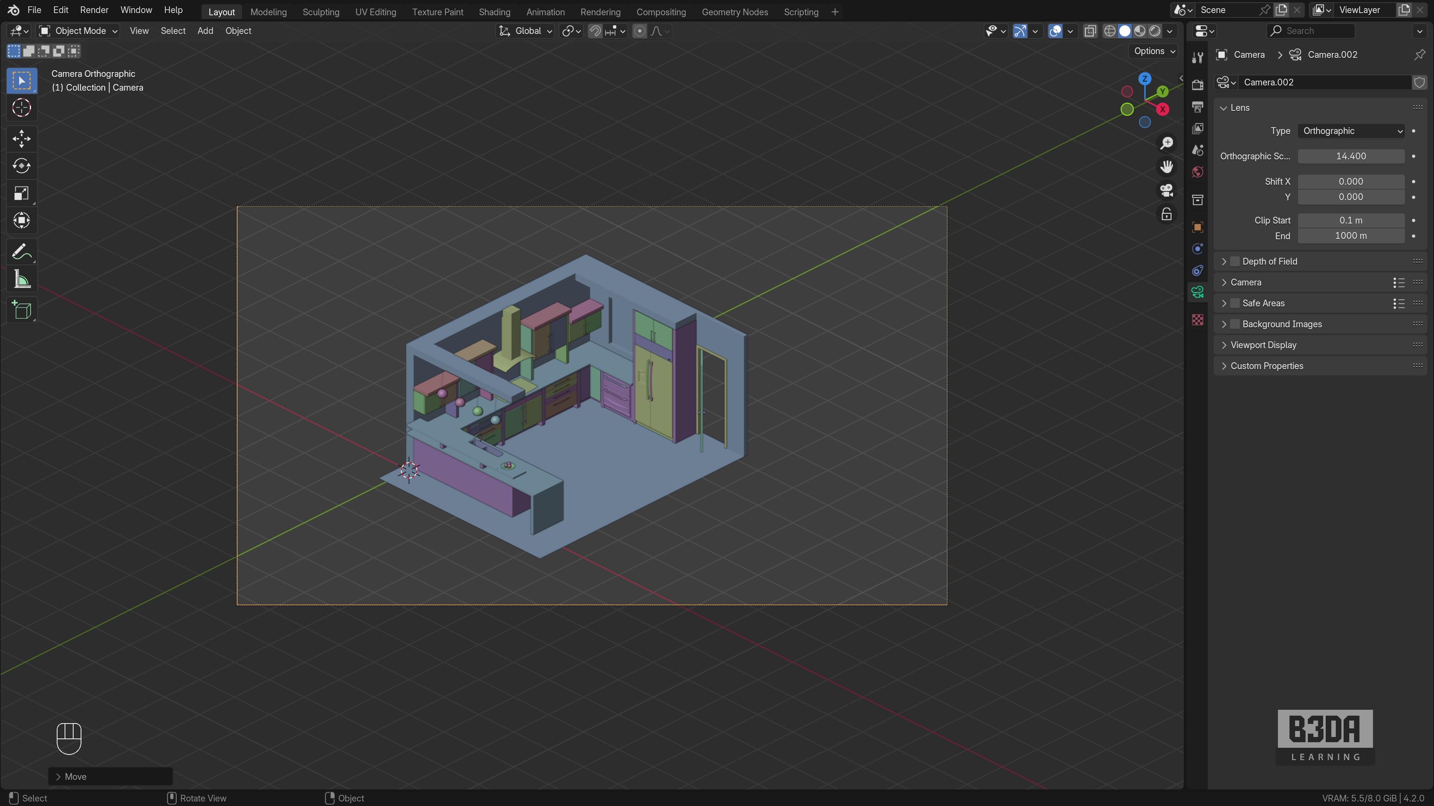
# Switch to the browser's Blender 3D Architect article on true isometric cameras and review its rotation settings, axis distortion and X rotation fix.
pyautogui.moveTo(739, 0); pyautogui.dragTo(780, 94)
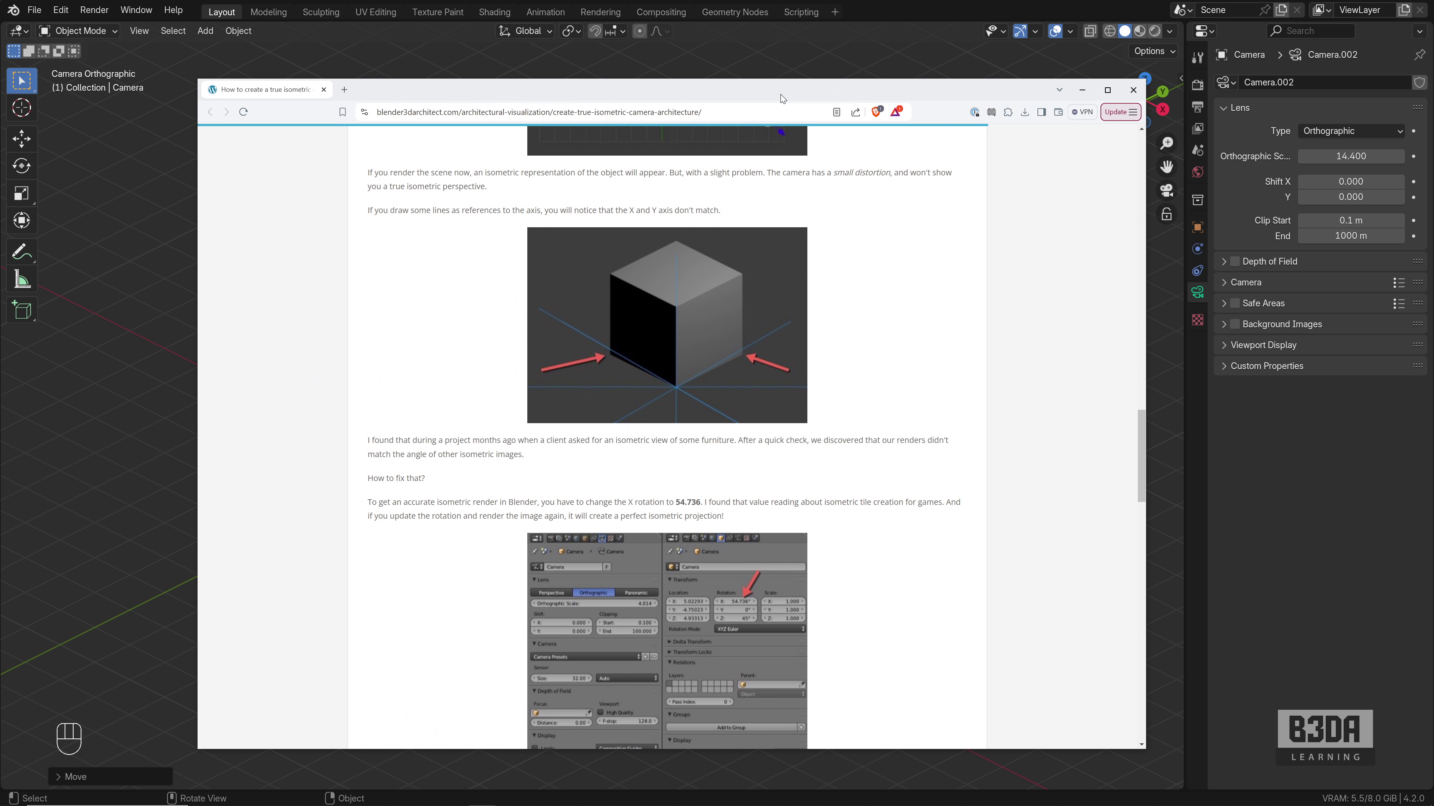
pyautogui.scroll(10, 803, 373)
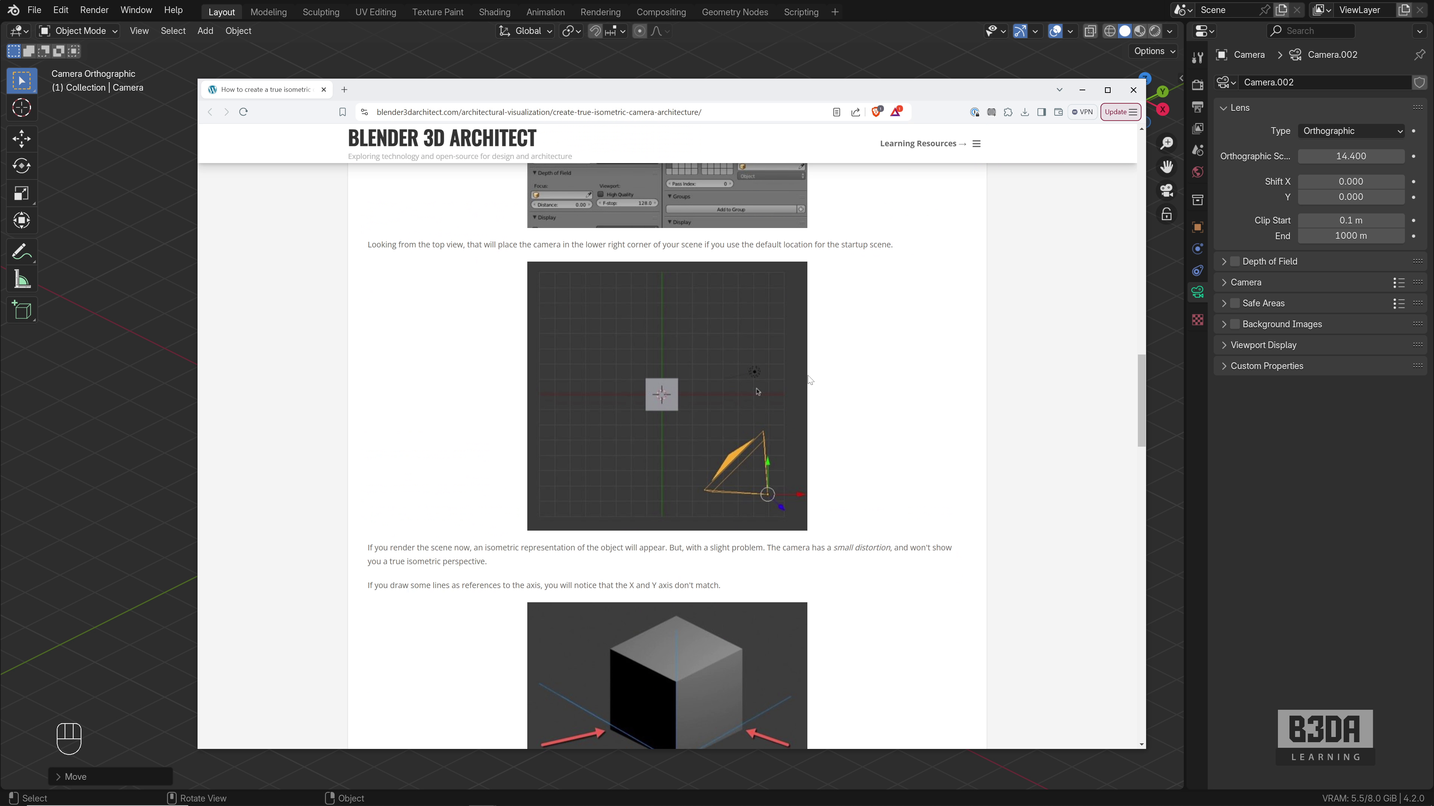
pyautogui.scroll(4, 699, 333)
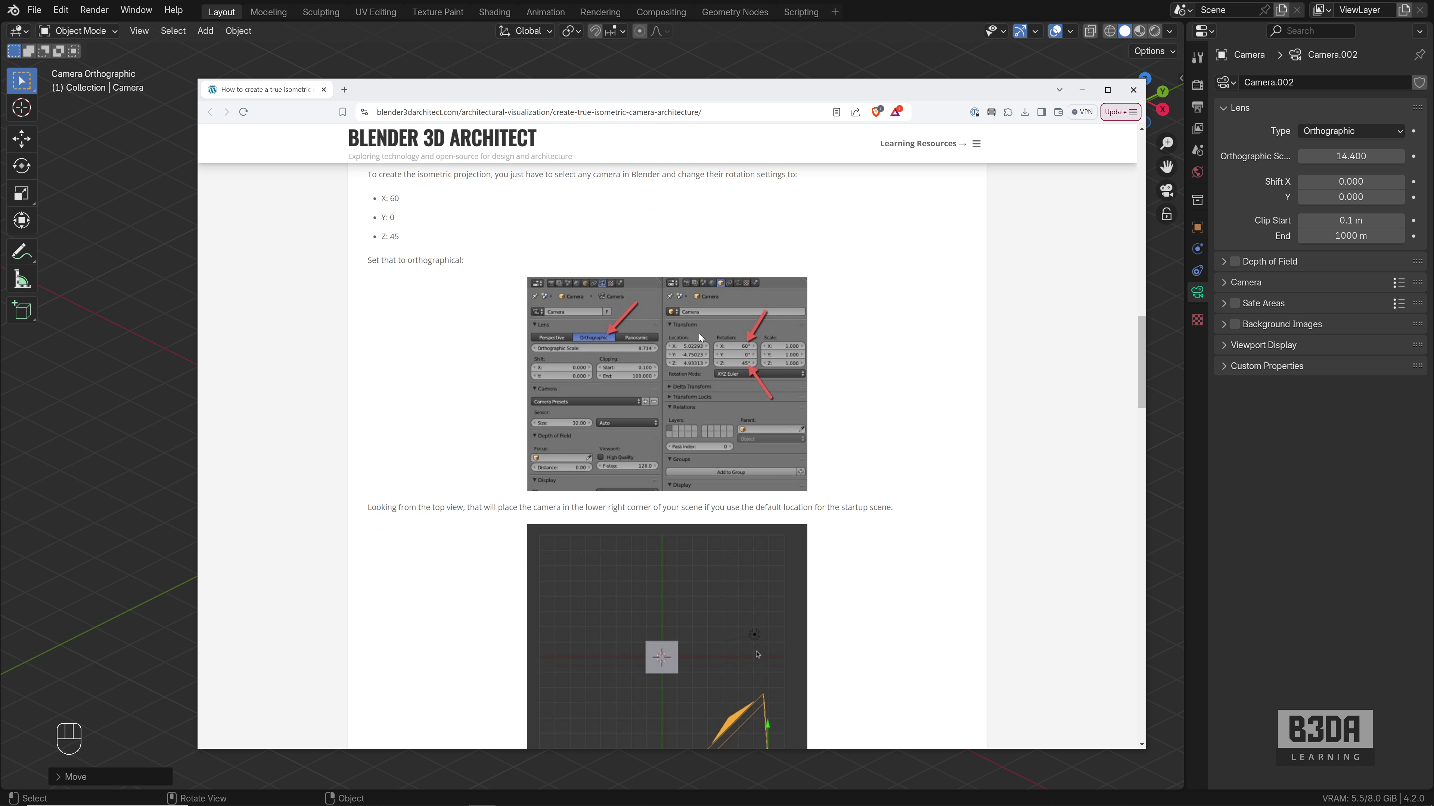
pyautogui.scroll(-3, 695, 339)
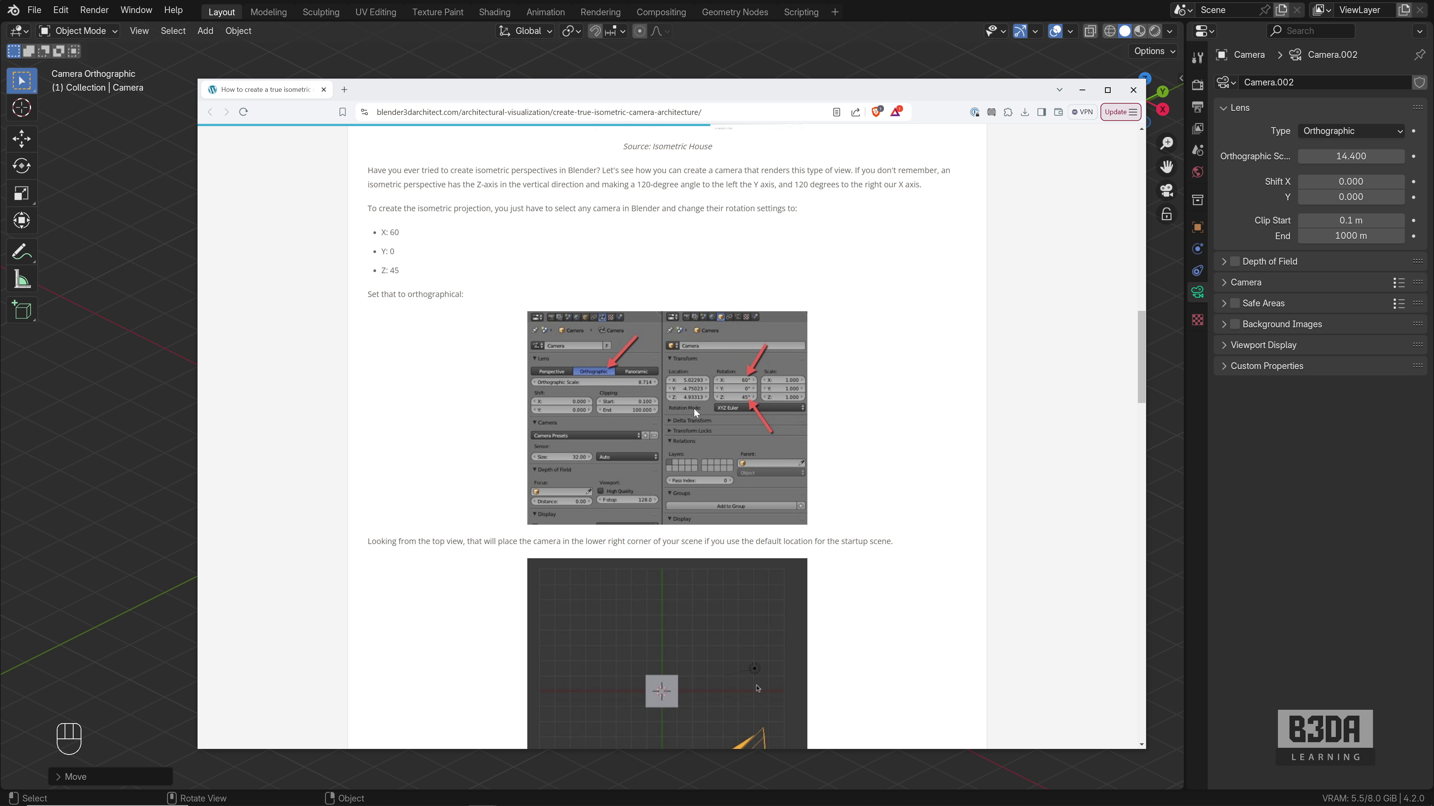
pyautogui.scroll(-3, 695, 416)
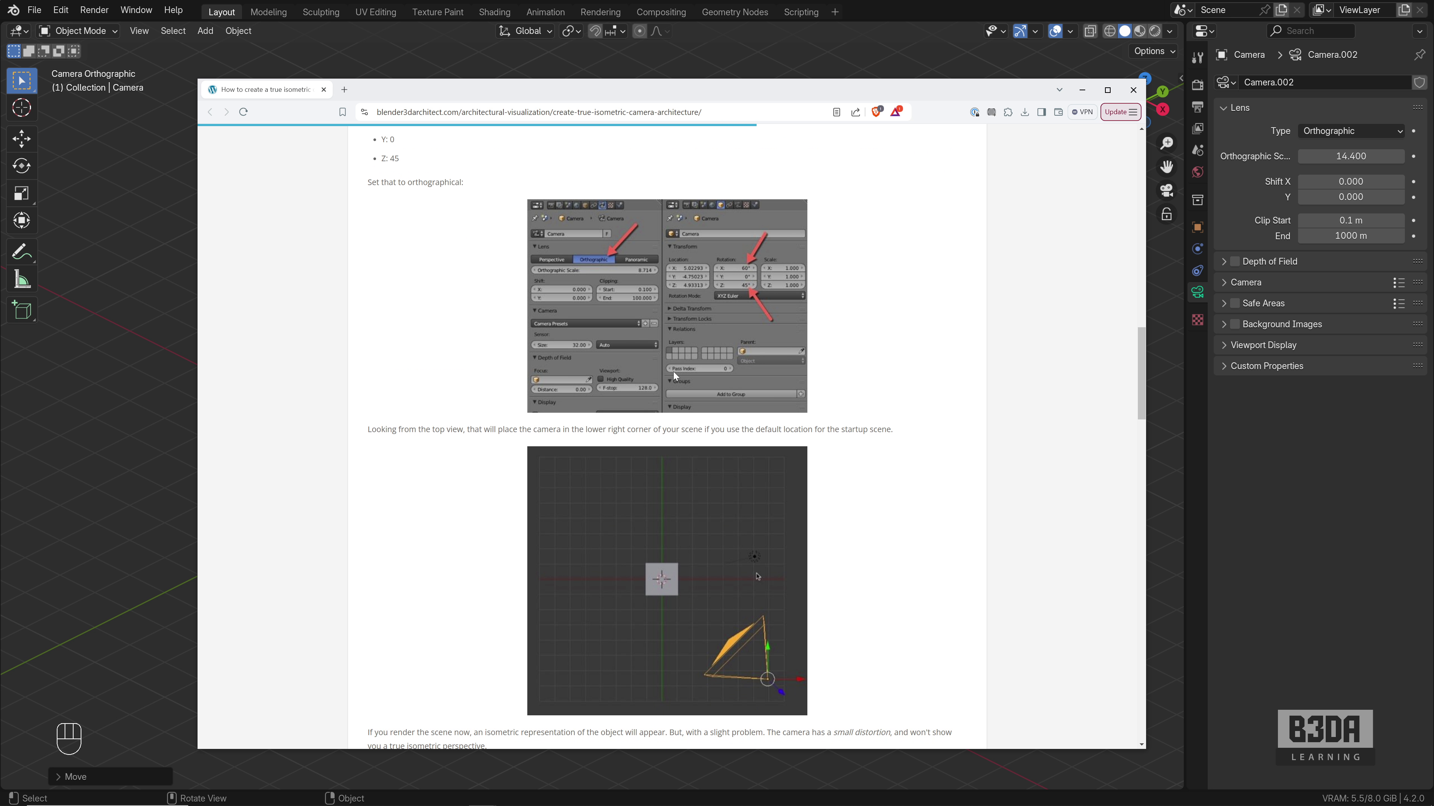
pyautogui.scroll(-6, 673, 372)
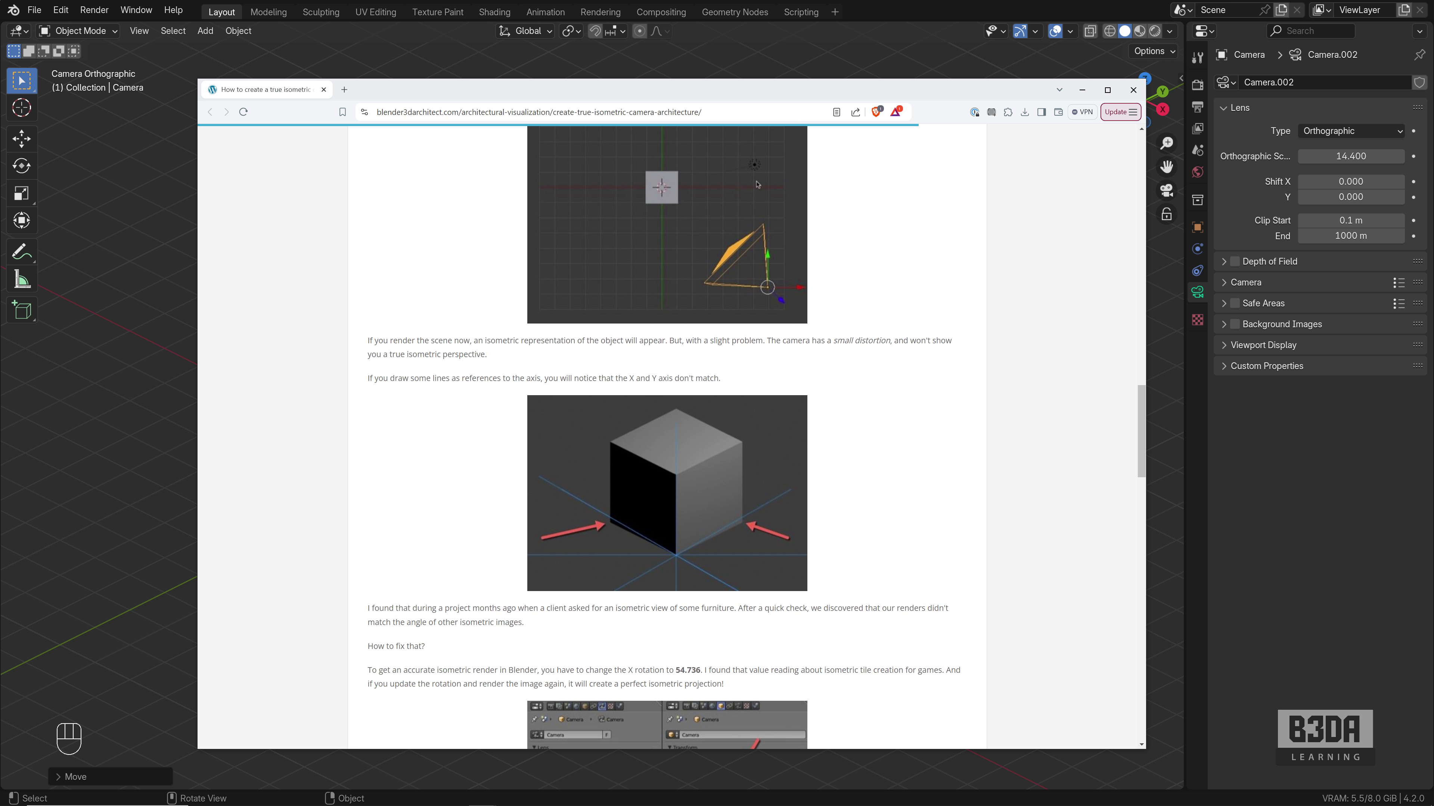
pyautogui.scroll(-2, 686, 377)
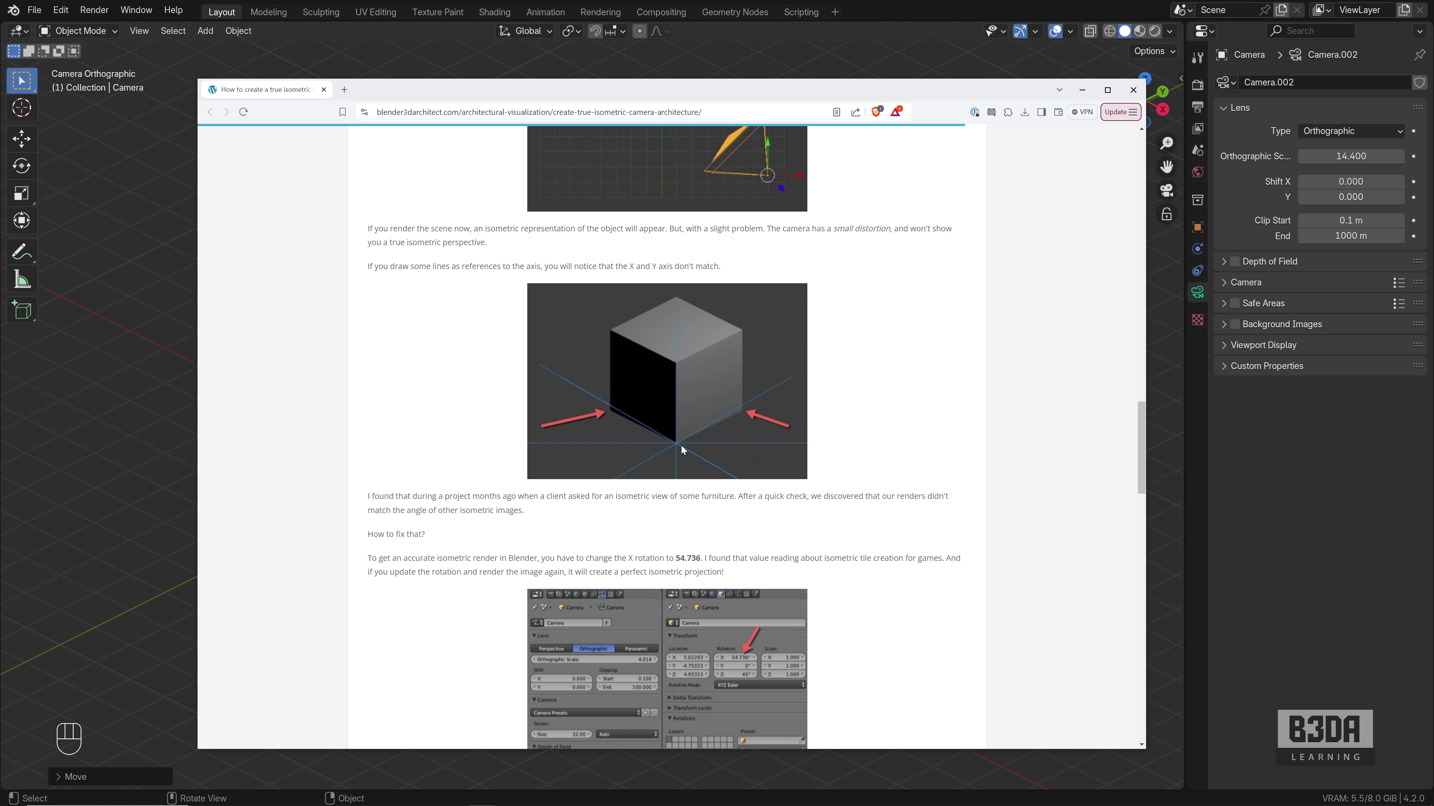
pyautogui.scroll(-2, 686, 434)
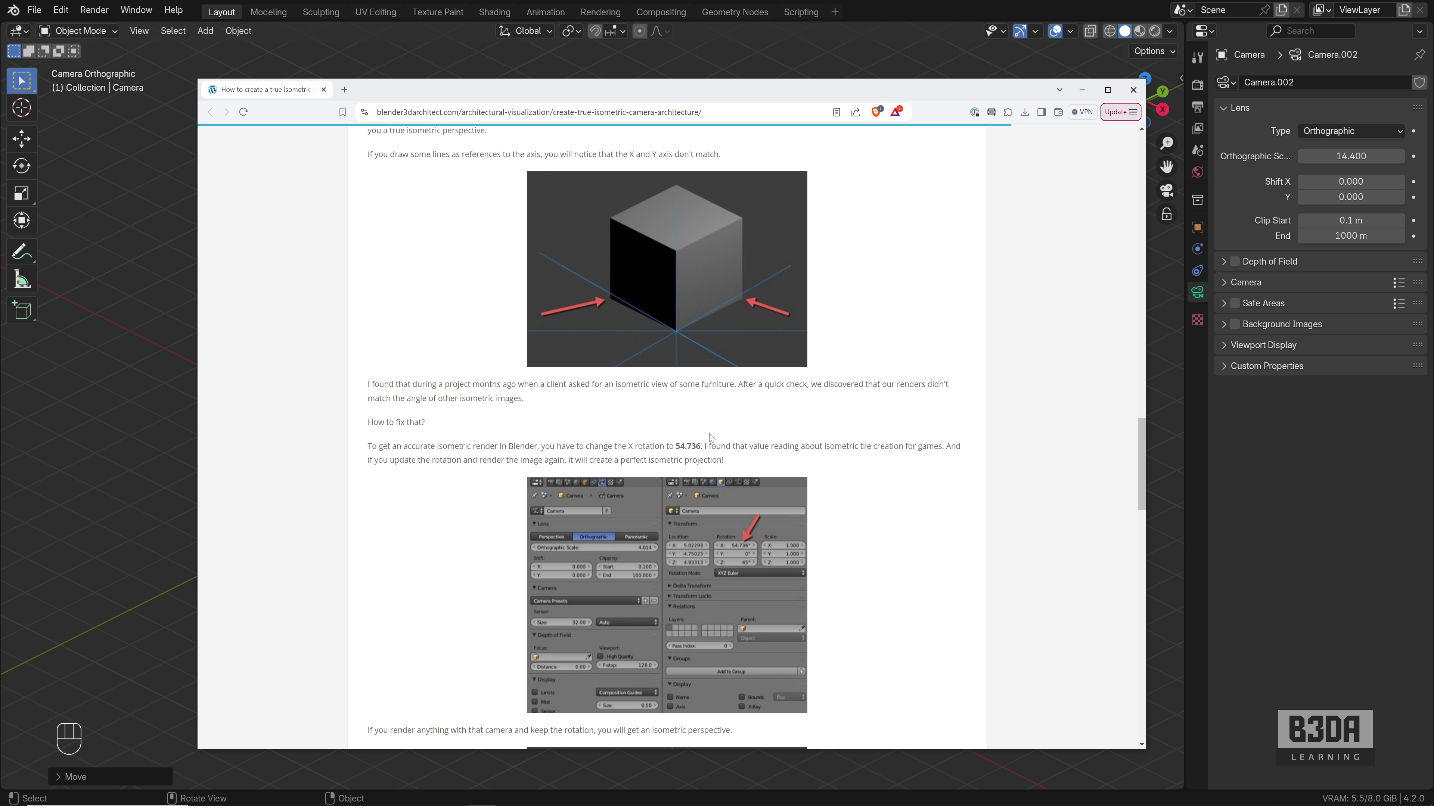
# In Inkscape, hide the 60-degree image and show the 54-degree image to compare its cube edges with the isometric guides.
pyautogui.moveTo(755, 97); pyautogui.dragTo(759, 0)
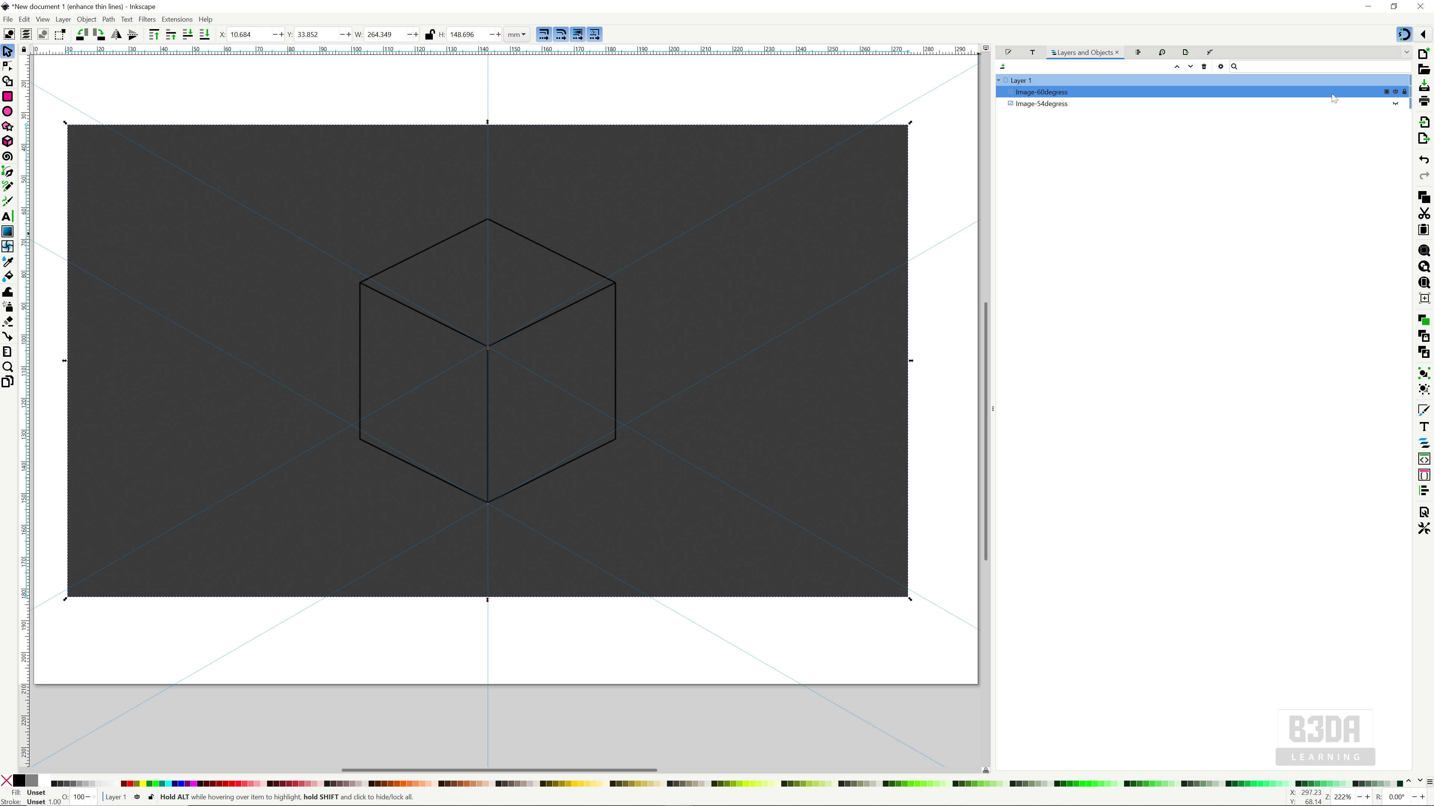
pyautogui.click(1394, 91)
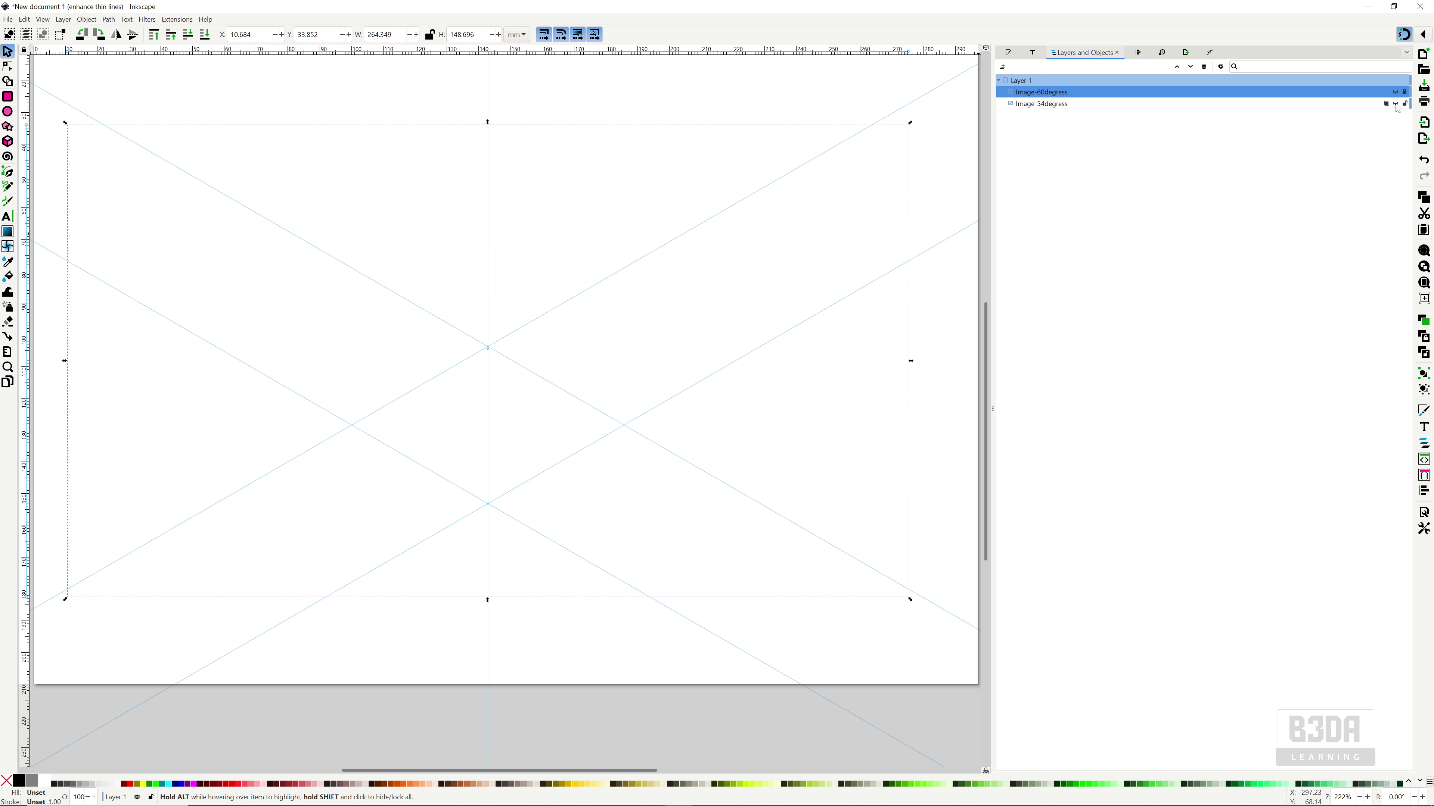
pyautogui.click(1395, 104)
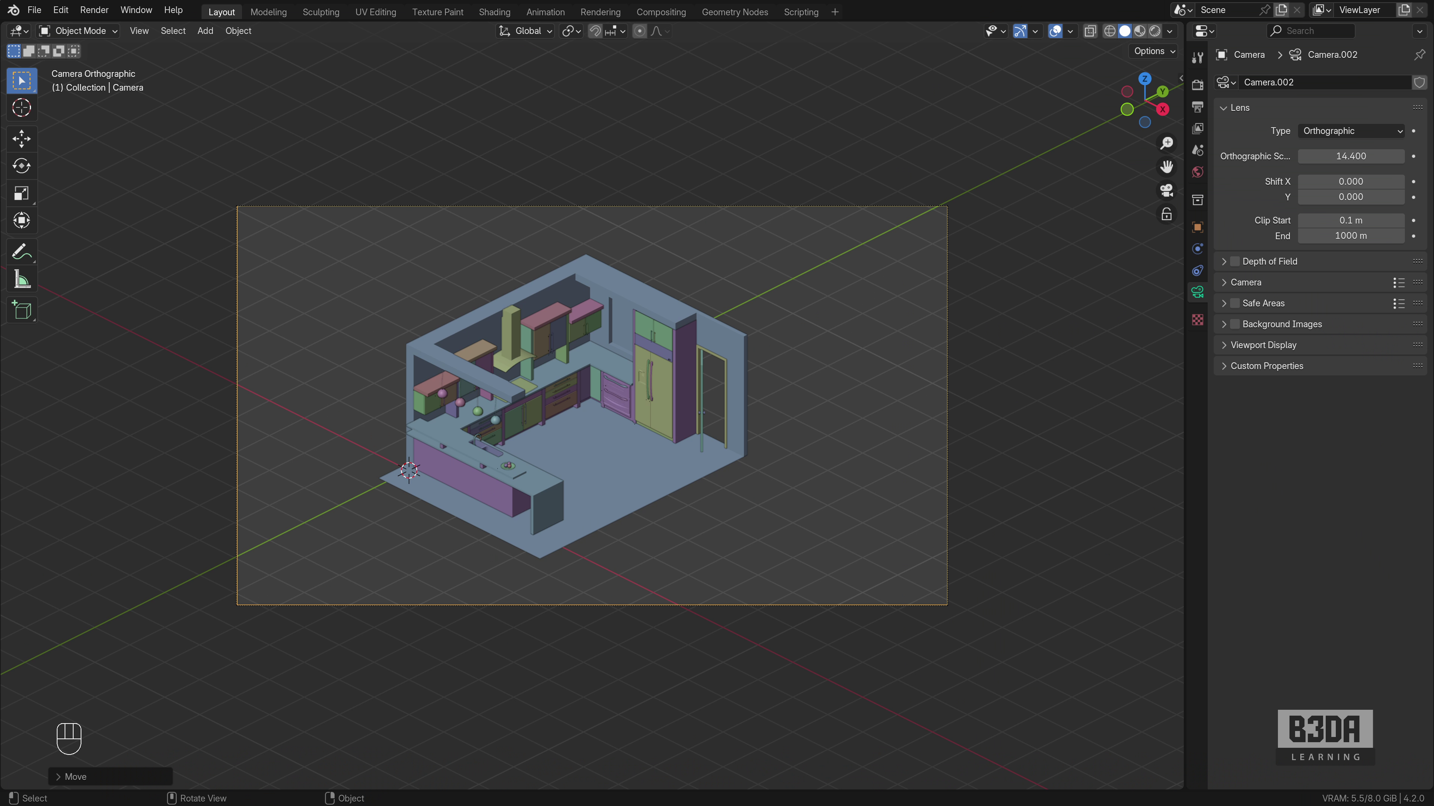
# Switch to the browser article and highlight the recommended 54.736 X rotation value, then return to Blender.
pyautogui.hotkey('alt', 'Tab')
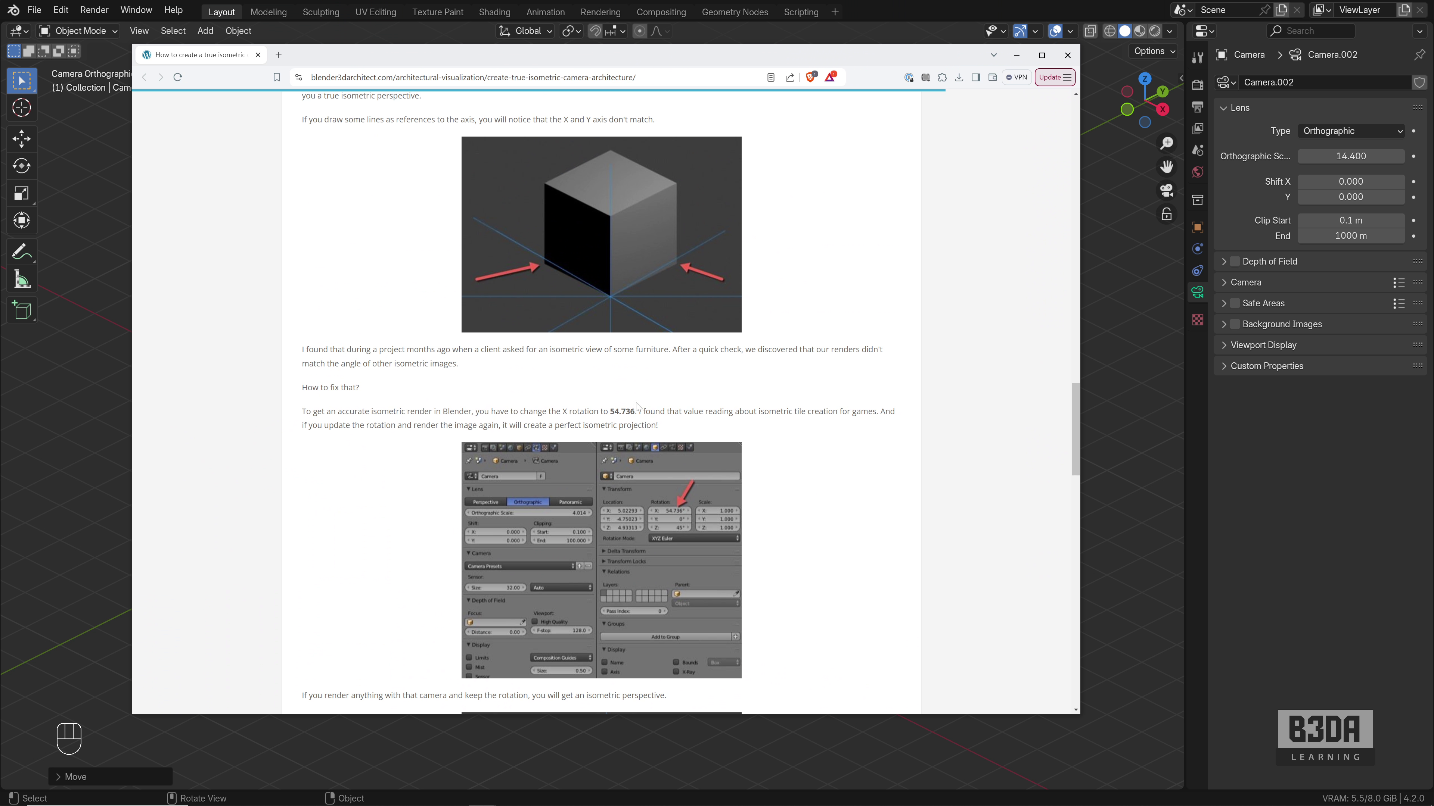
pyautogui.moveTo(610, 411); pyautogui.dragTo(635, 411)
pyautogui.moveTo(843, 55); pyautogui.dragTo(892, 0)
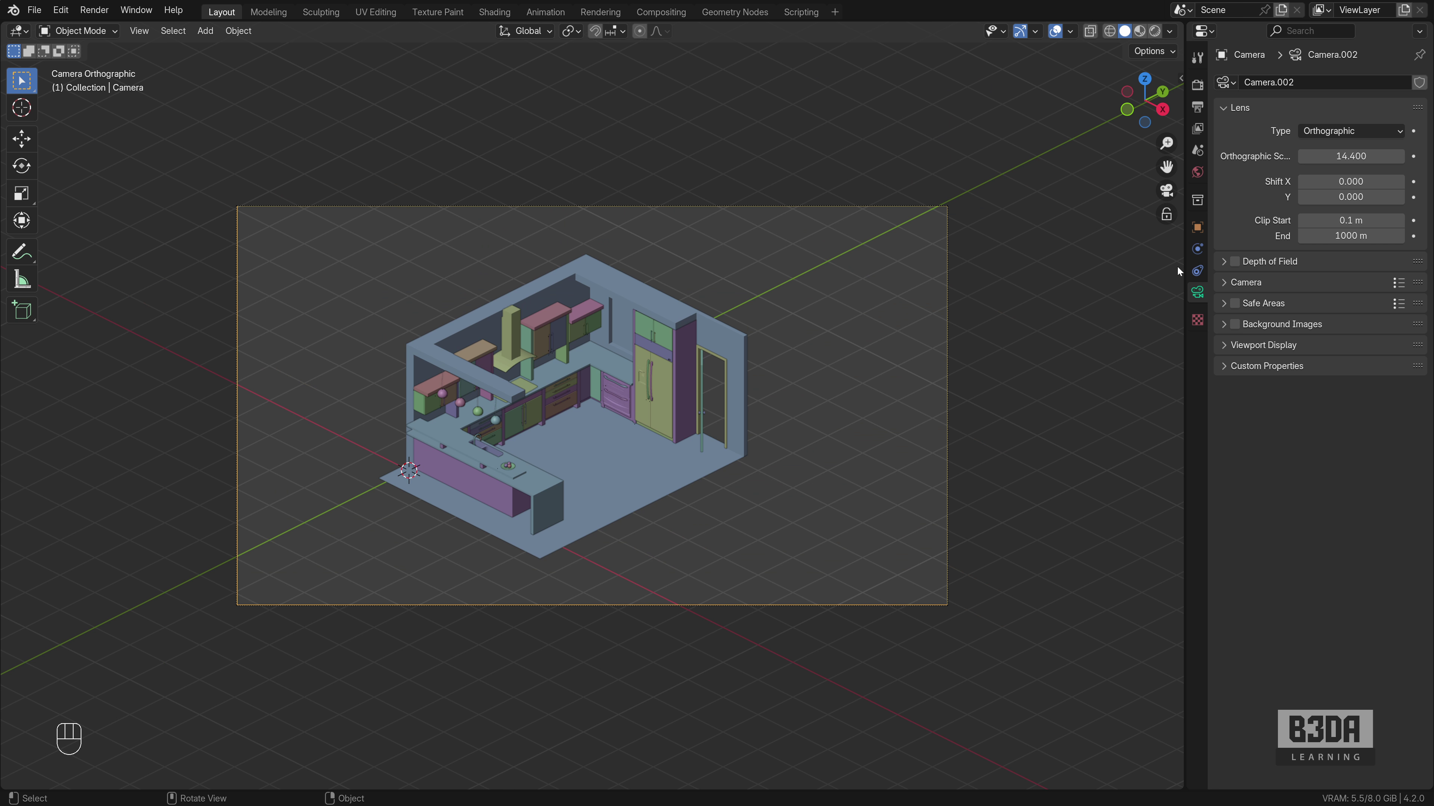
# Set the camera's X rotation to 54.736°.
pyautogui.click(1197, 228)
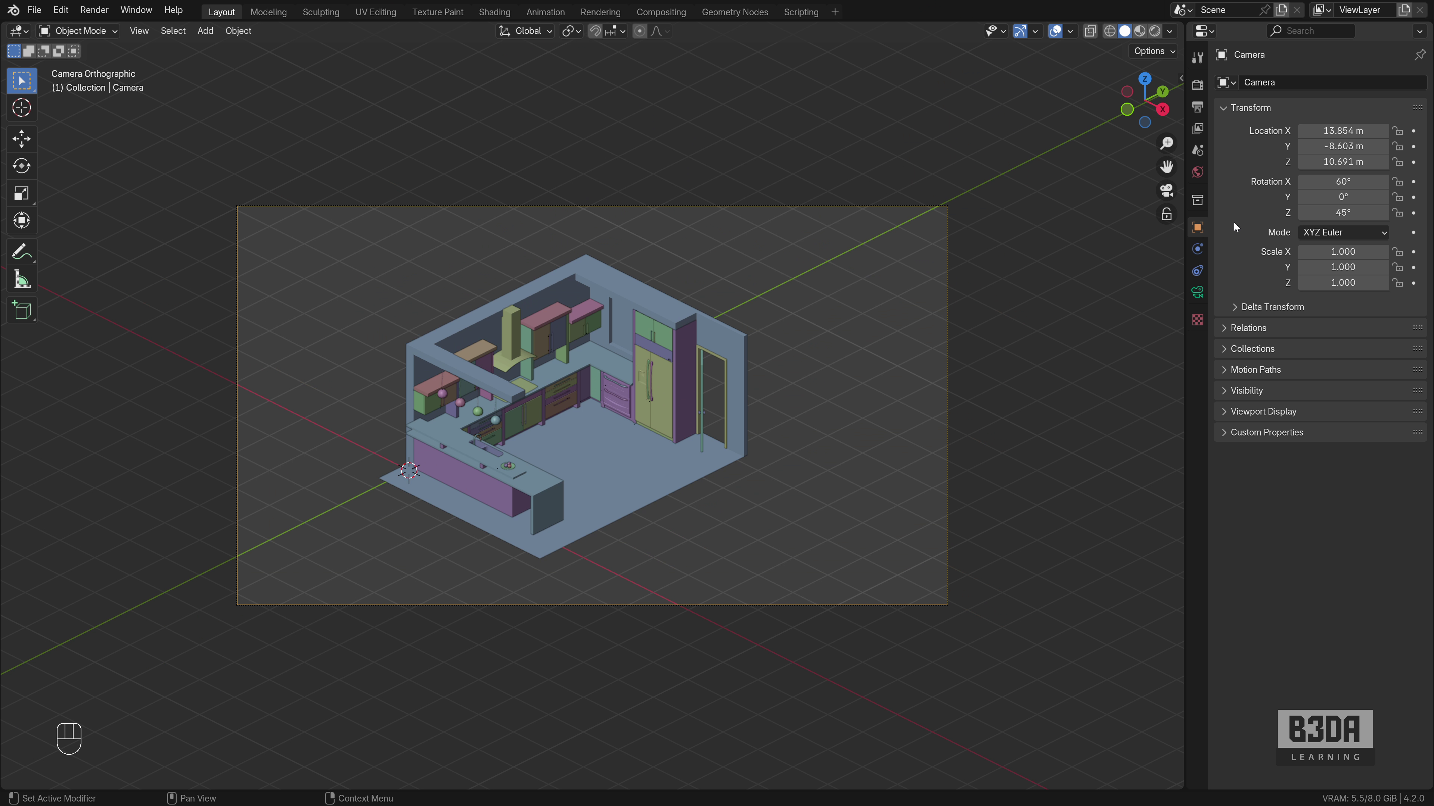
pyautogui.doubleClick(1343, 182)
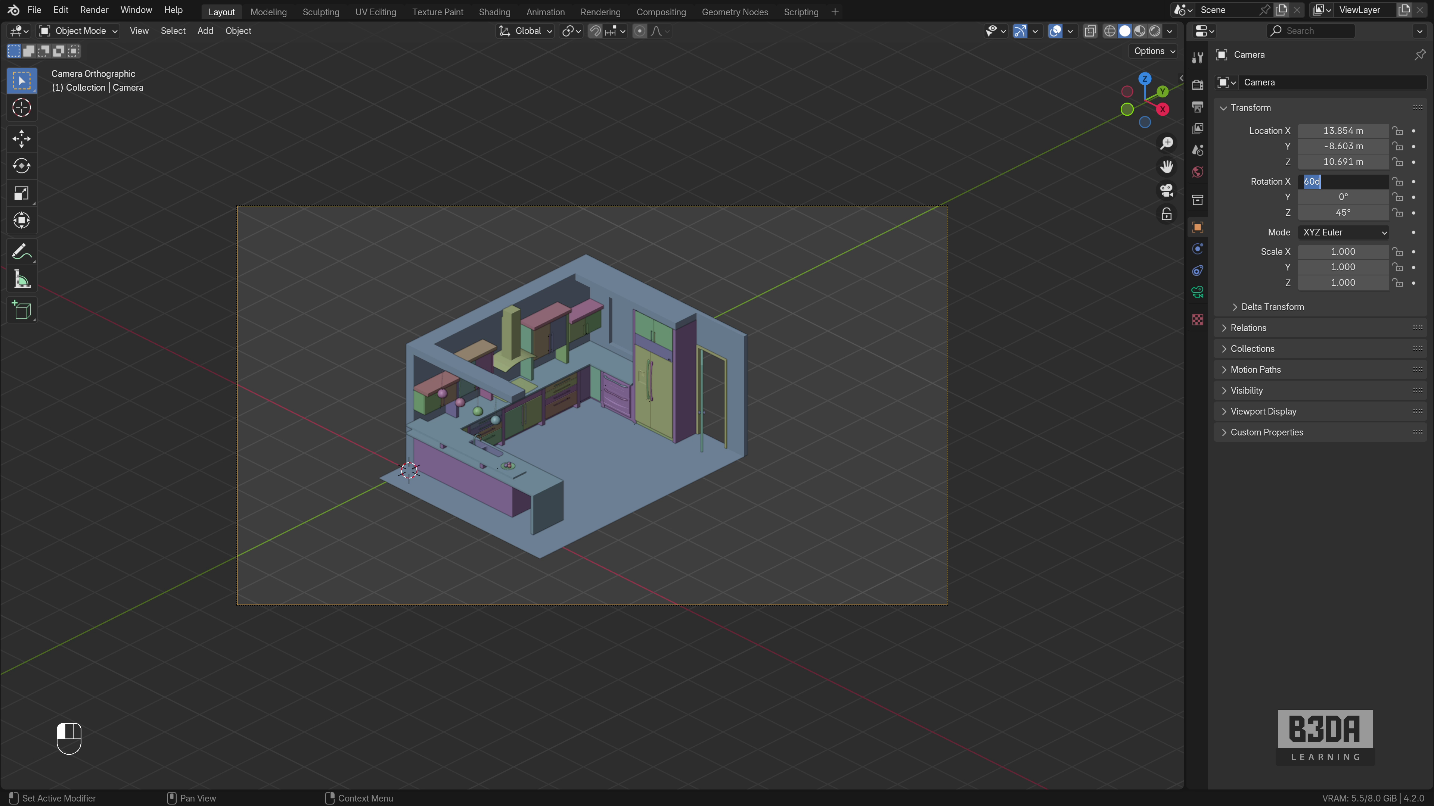
pyautogui.write('54.736')
pyautogui.press('Return')
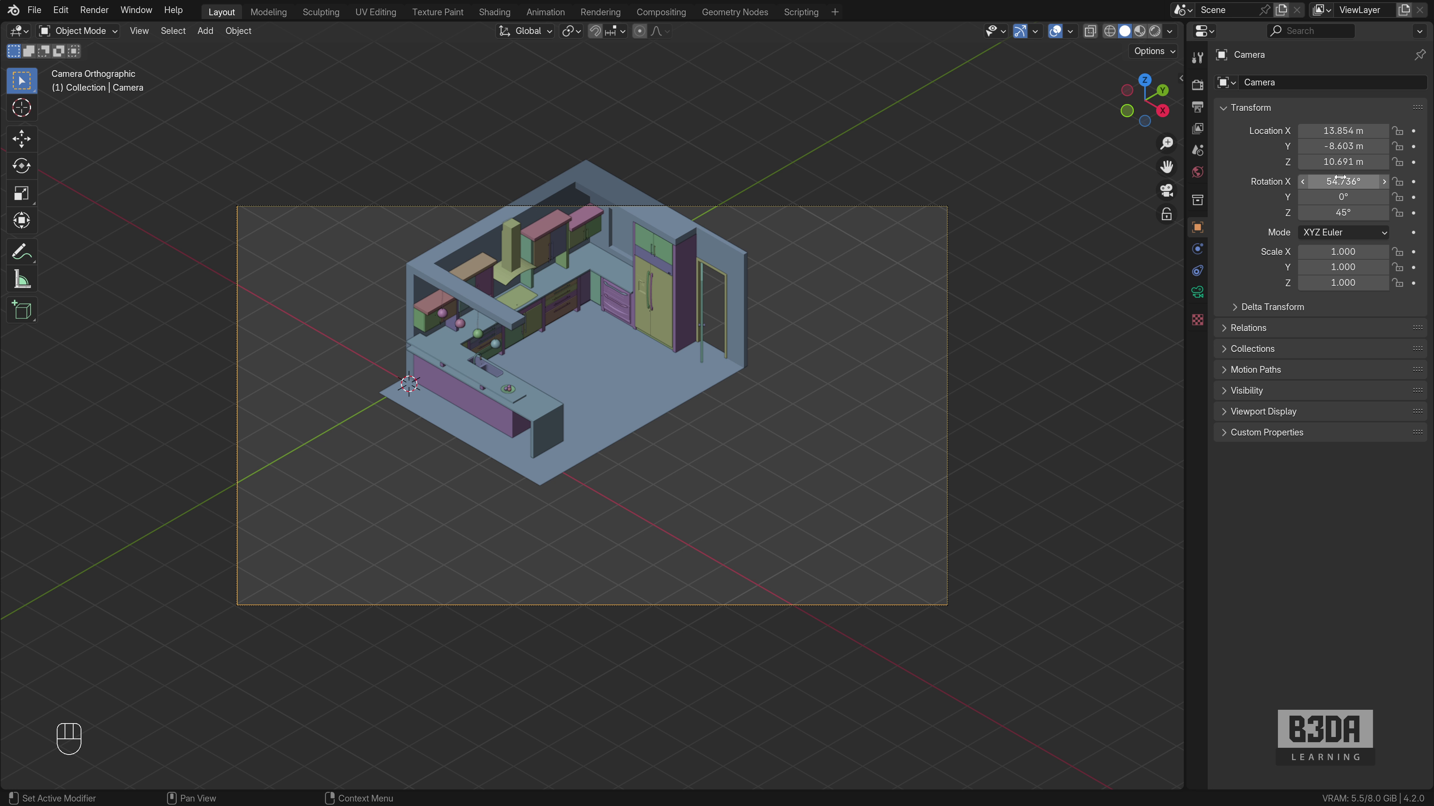
# Move the camera to about X 13.07 m, Y -8.12 m, Z 11.96 m to recentre the kitchen, and set its orthographic scale to 15.6.
pyautogui.press('g')
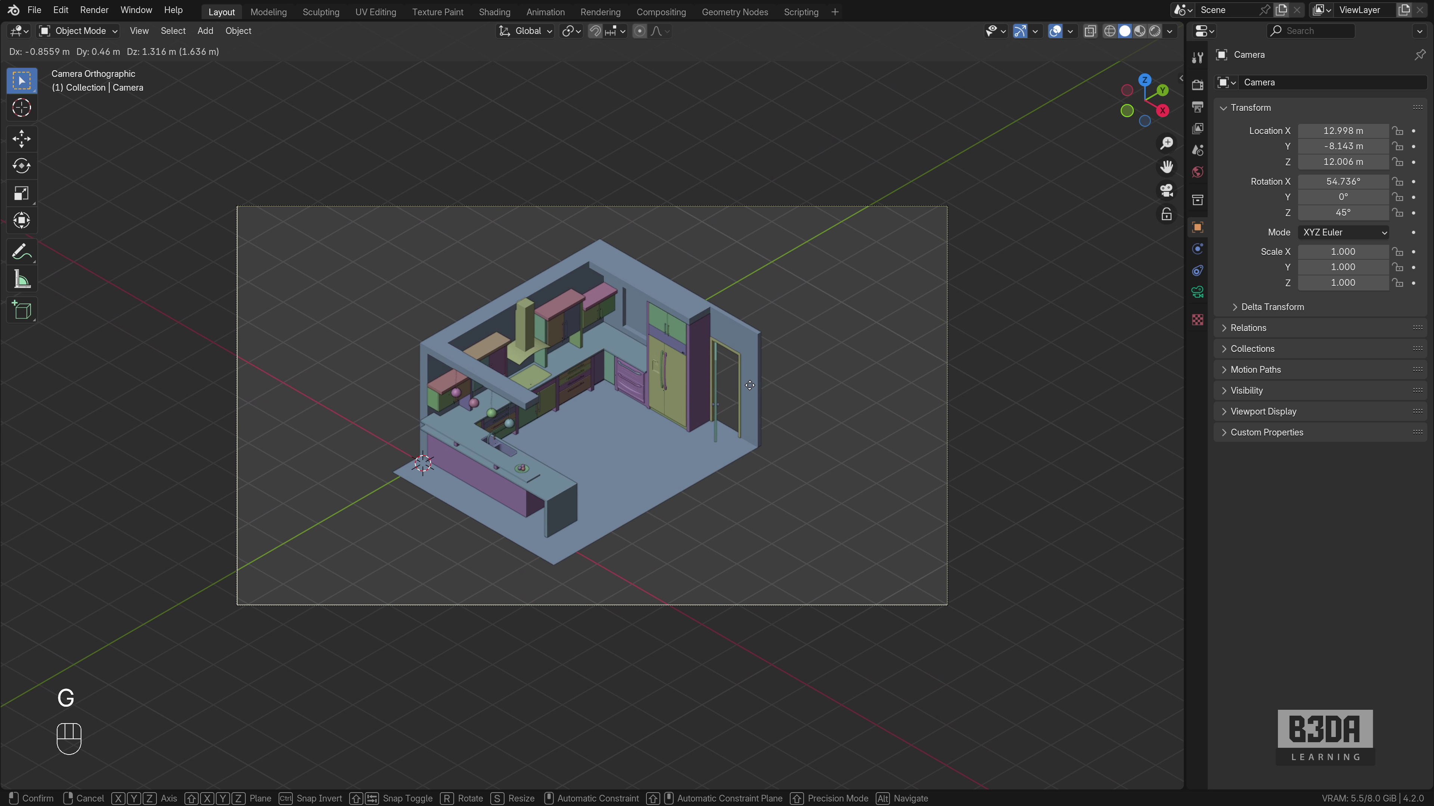
pyautogui.click(754, 392)
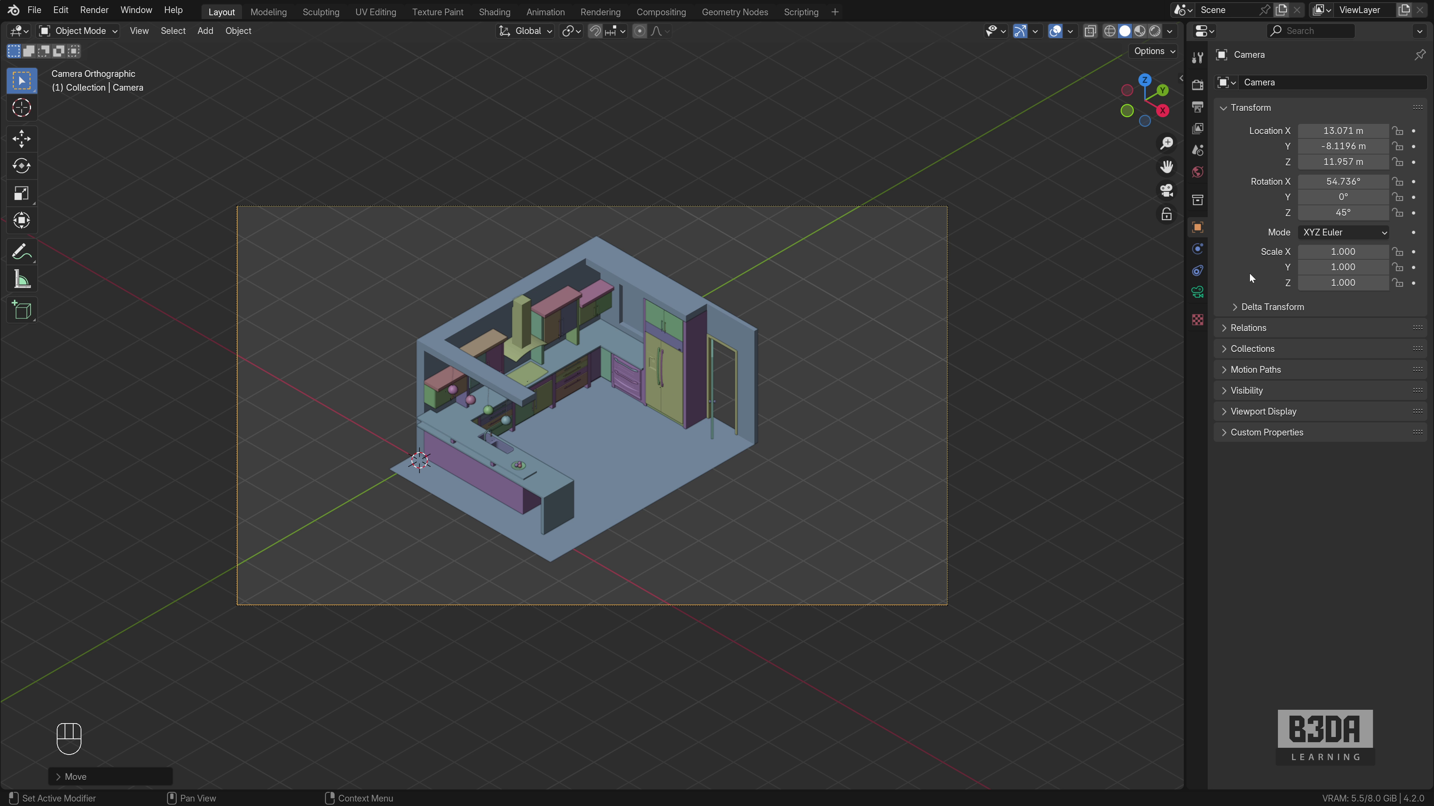
pyautogui.click(1198, 292)
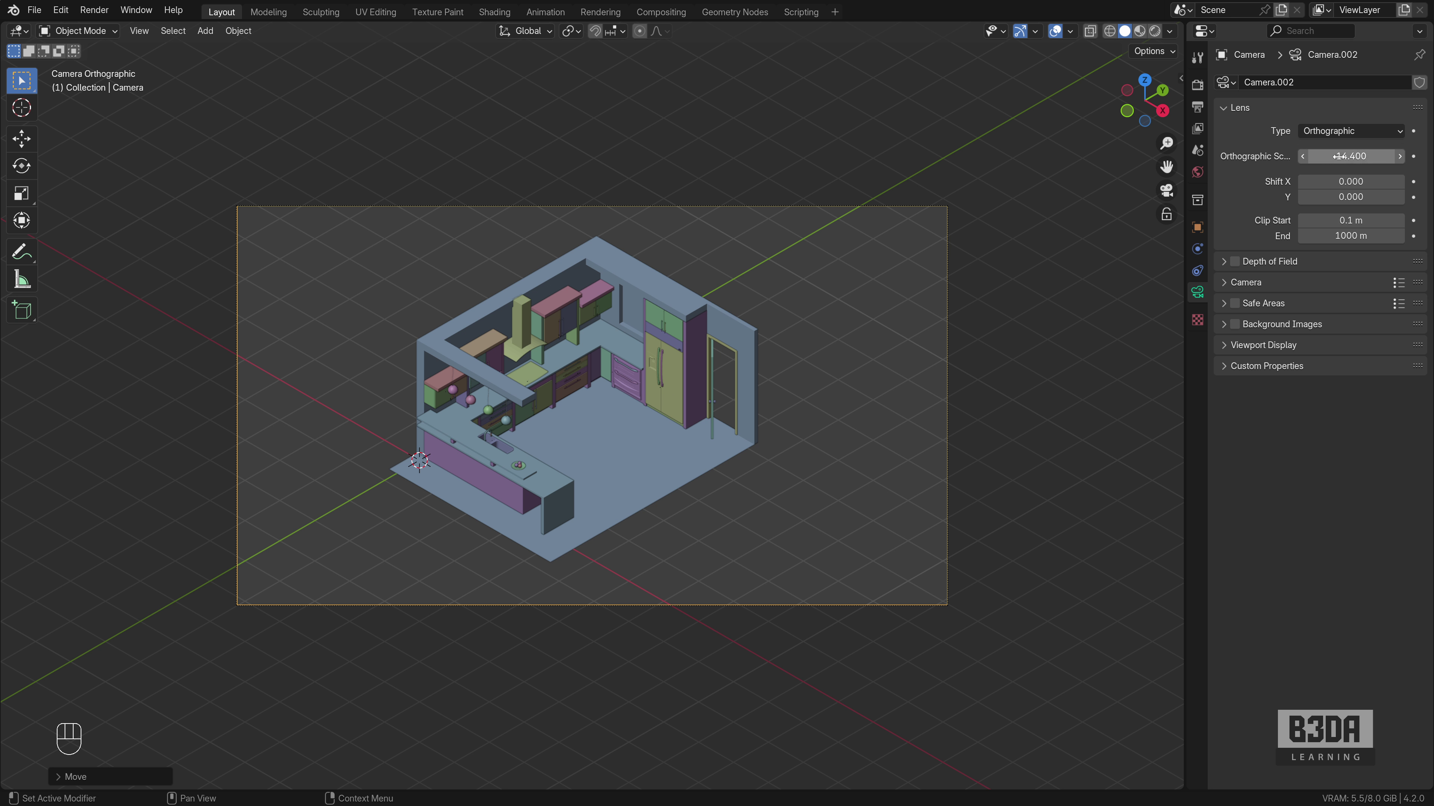
pyautogui.moveTo(1343, 156)
pyautogui.mouseDown()
pyautogui.moveTo(1411, 156)
pyautogui.moveTo(1309, 156)
pyautogui.moveTo(1394, 156)
pyautogui.moveTo(1343, 156)
pyautogui.mouseUp()
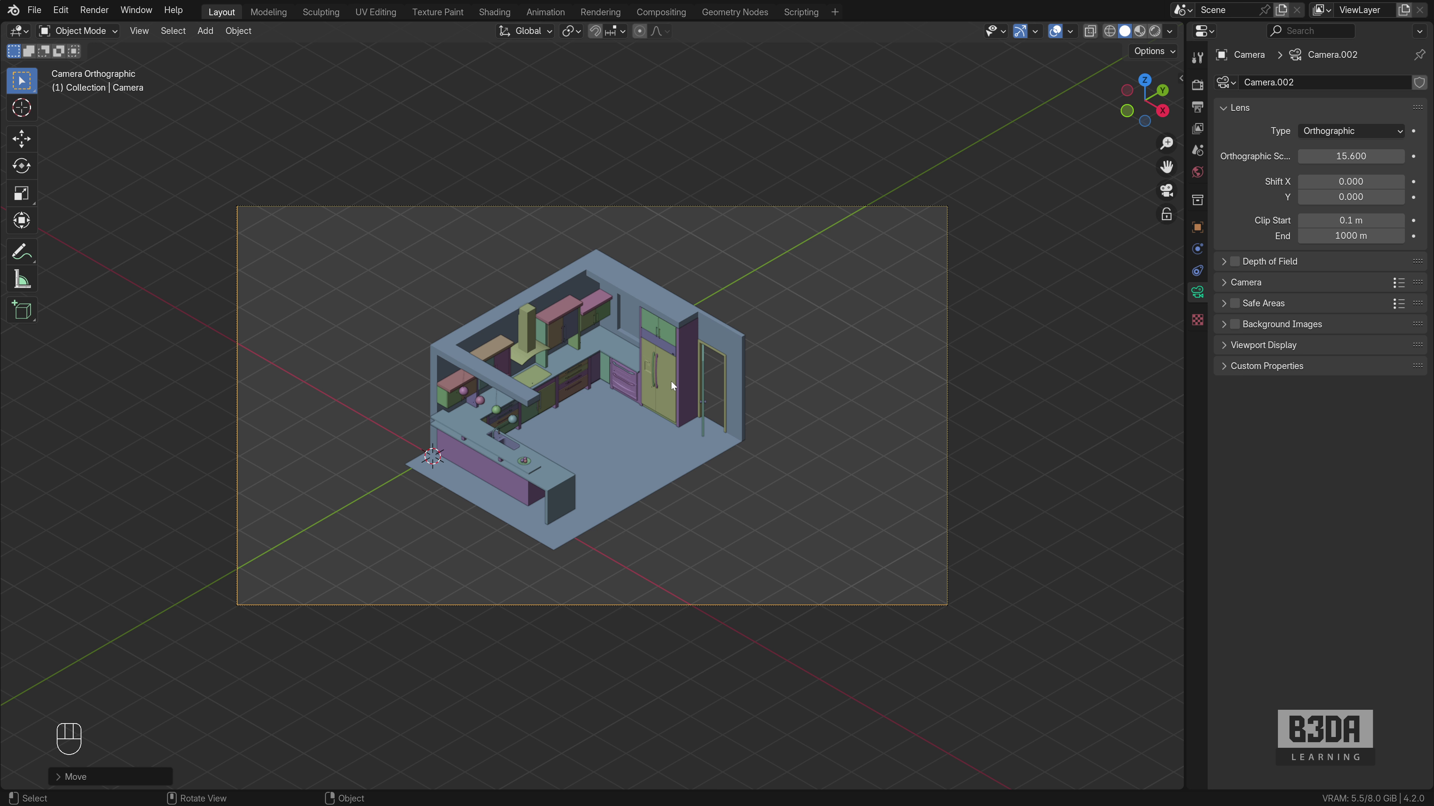
# In top view, duplicate the isometric camera and place the copy along the positive global Y axis, past the kitchen's far side.
pyautogui.moveTo(671, 381); pyautogui.dragTo(566, 433, button='middle')
pyautogui.scroll(-3, 566, 433)
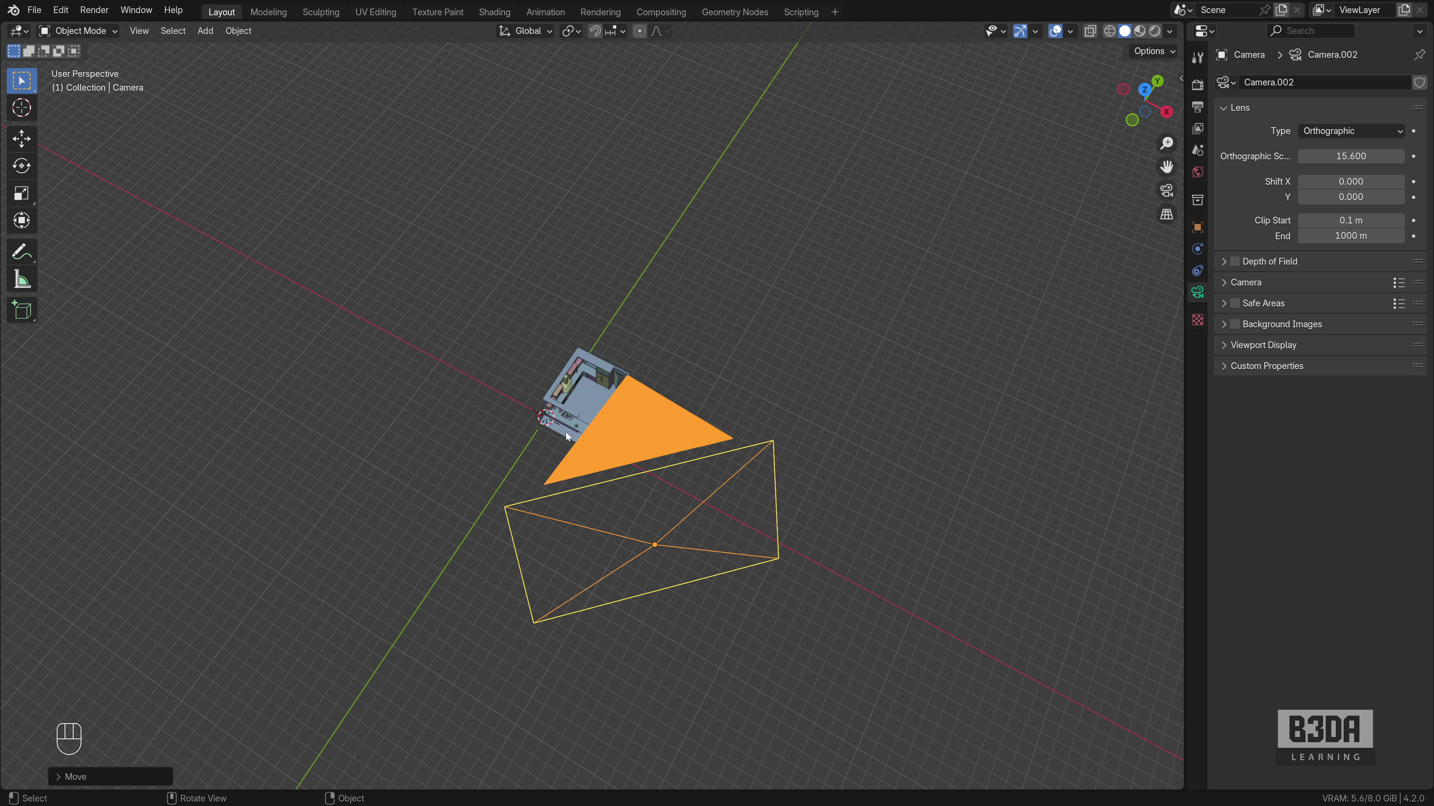
pyautogui.press('KP_7')
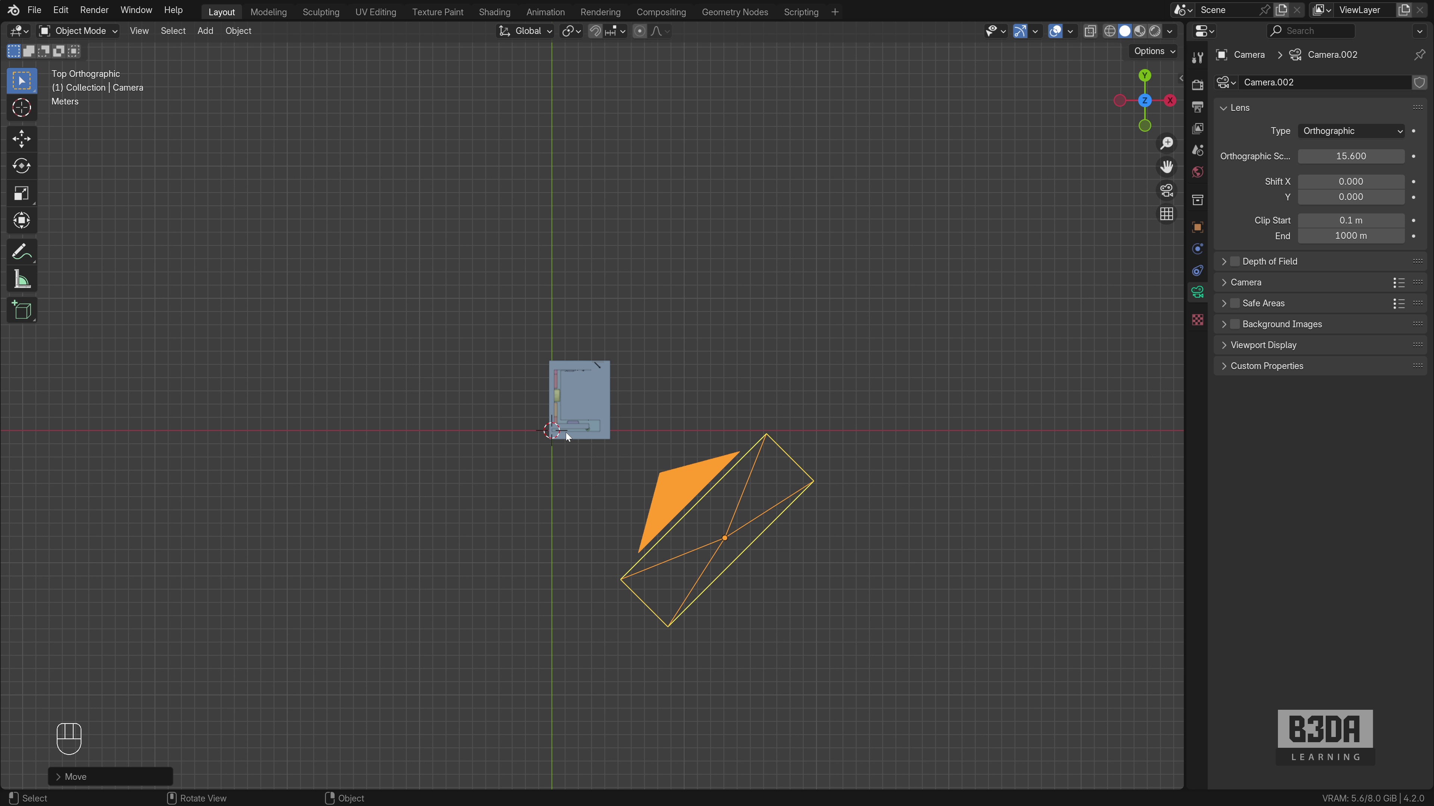
pyautogui.hotkey('shift', 'd')
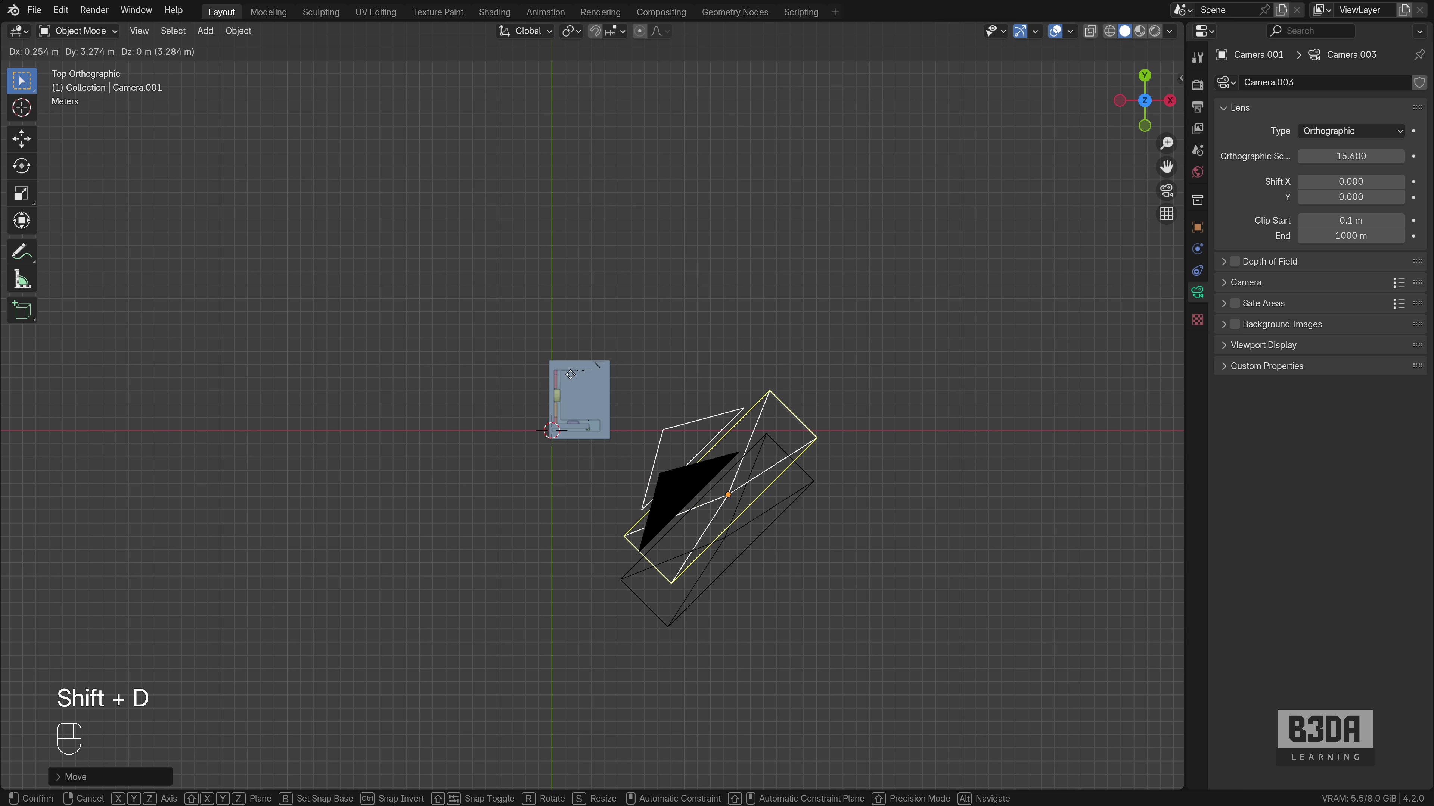
pyautogui.press('y')
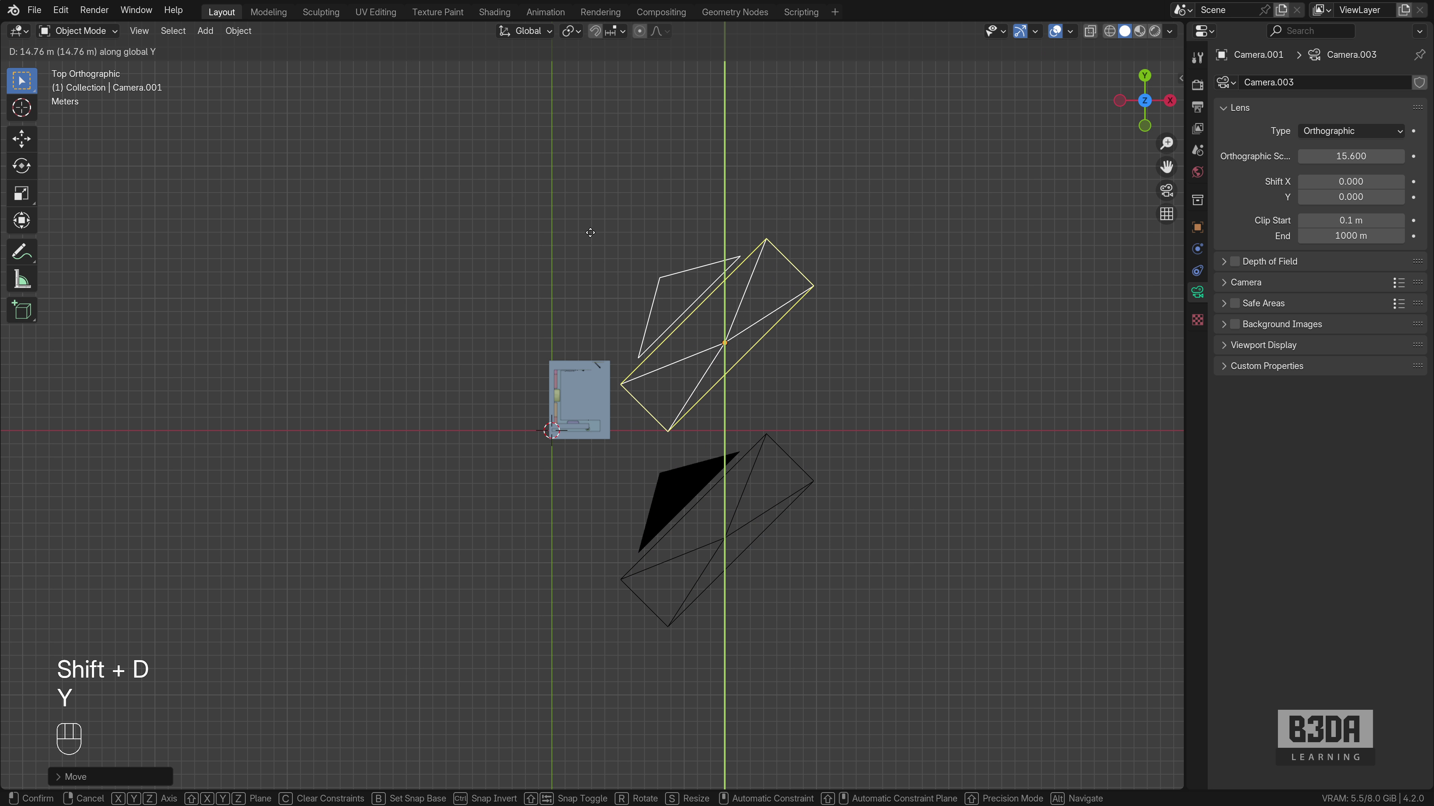
pyautogui.click(597, 204)
# Rotate the duplicated camera 90° about the global Z axis so it faces the kitchen.
pyautogui.press('r')
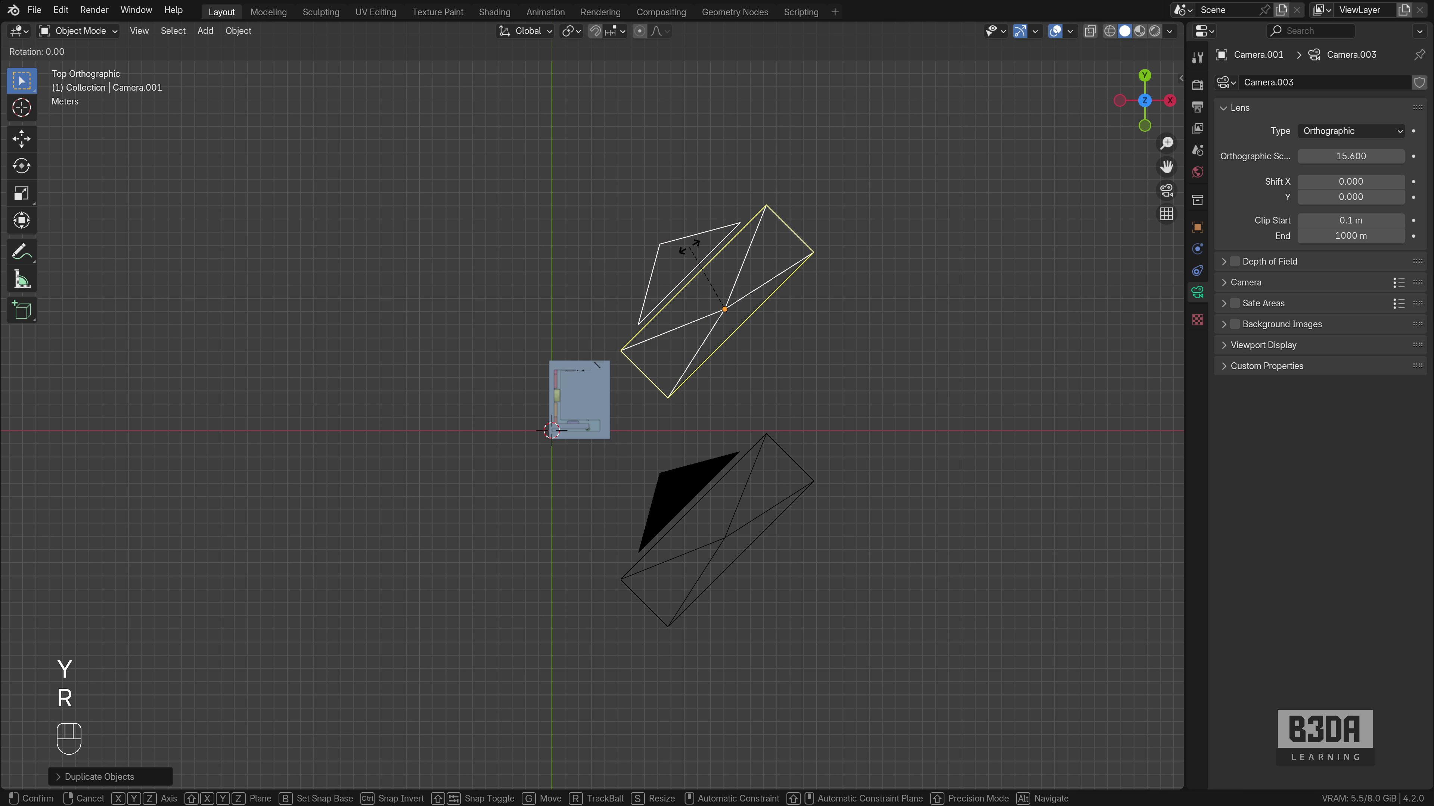
pyautogui.press('z')
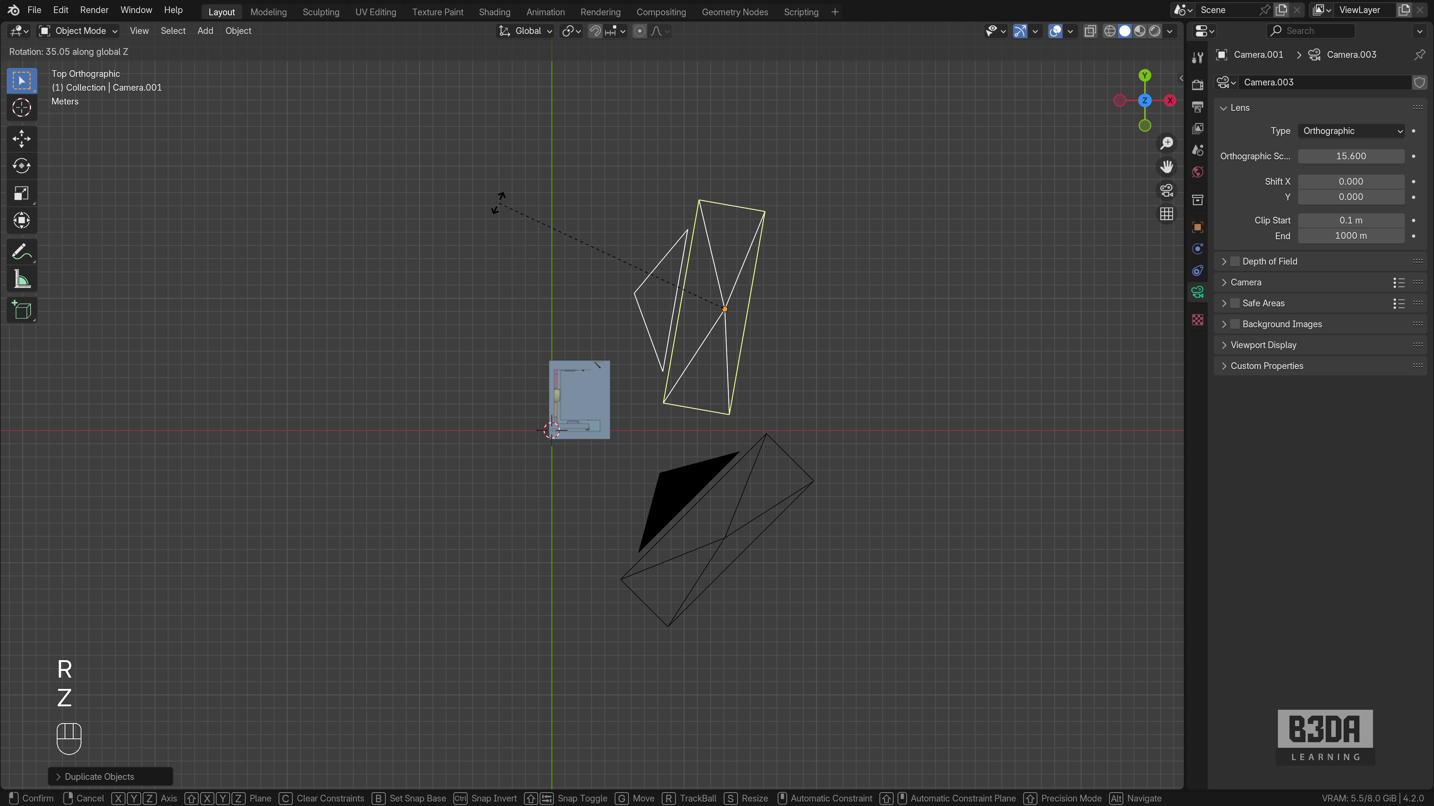
pyautogui.press('KP_0')
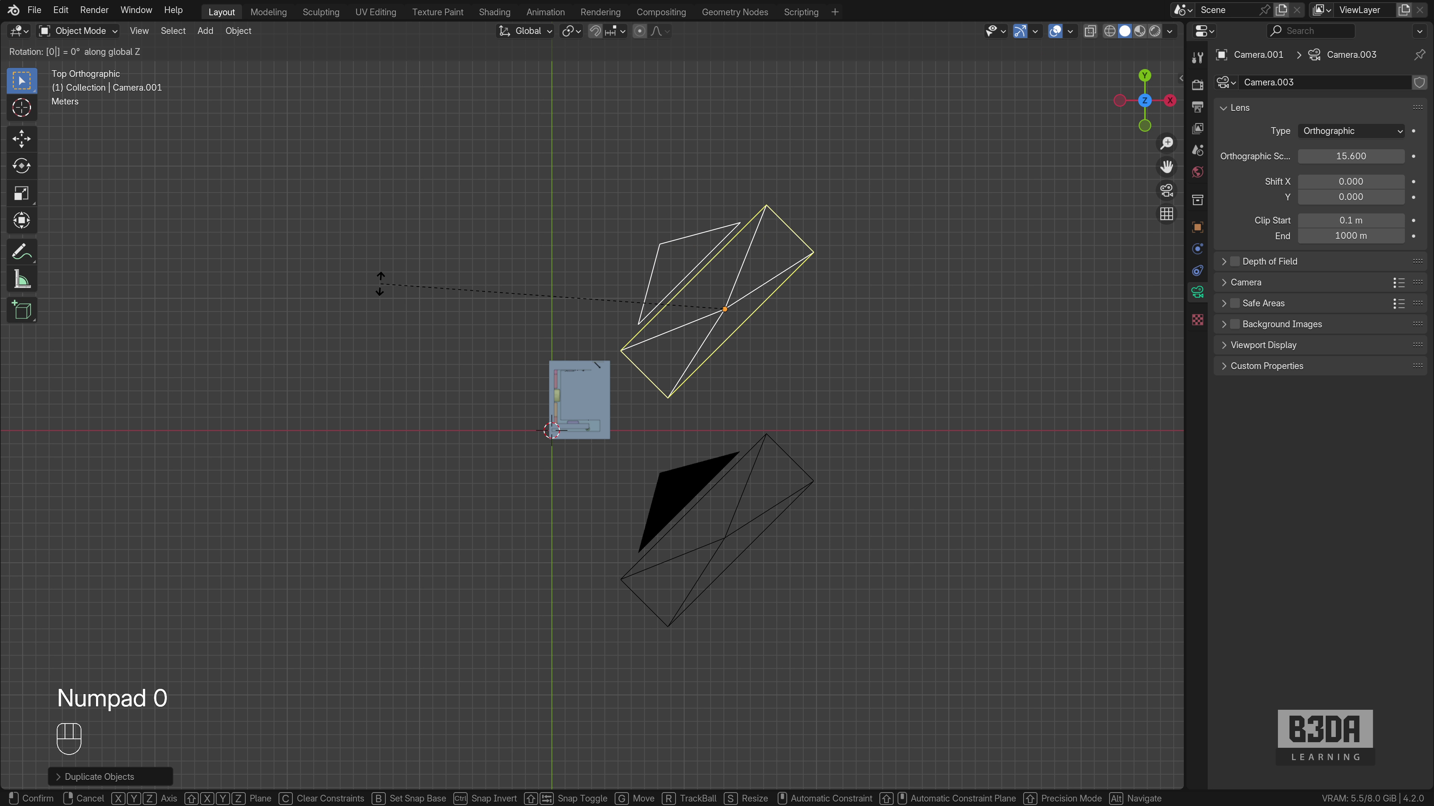
pyautogui.press('BackSpace')
pyautogui.press('KP_9')
pyautogui.press('KP_0')
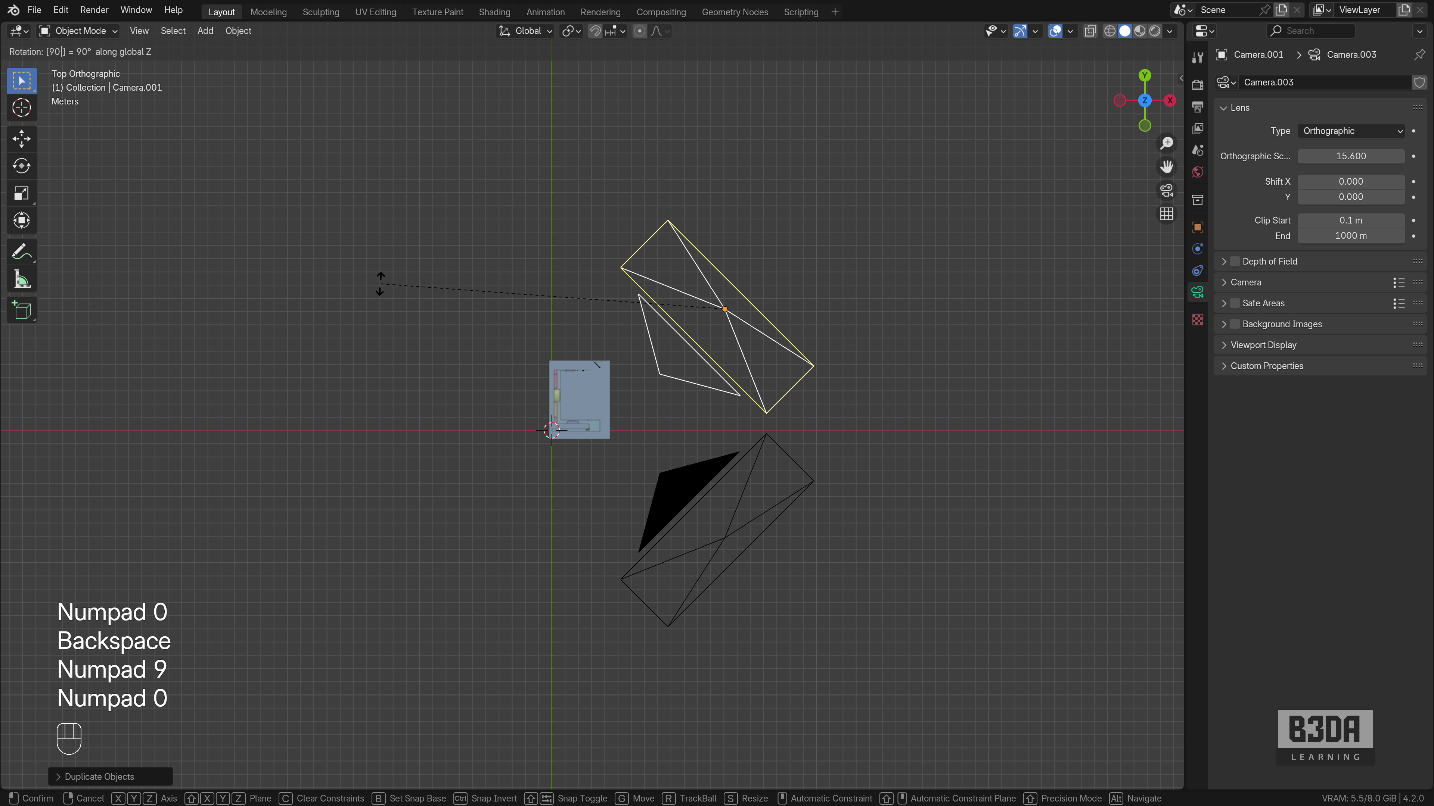
pyautogui.press('KP_Enter')
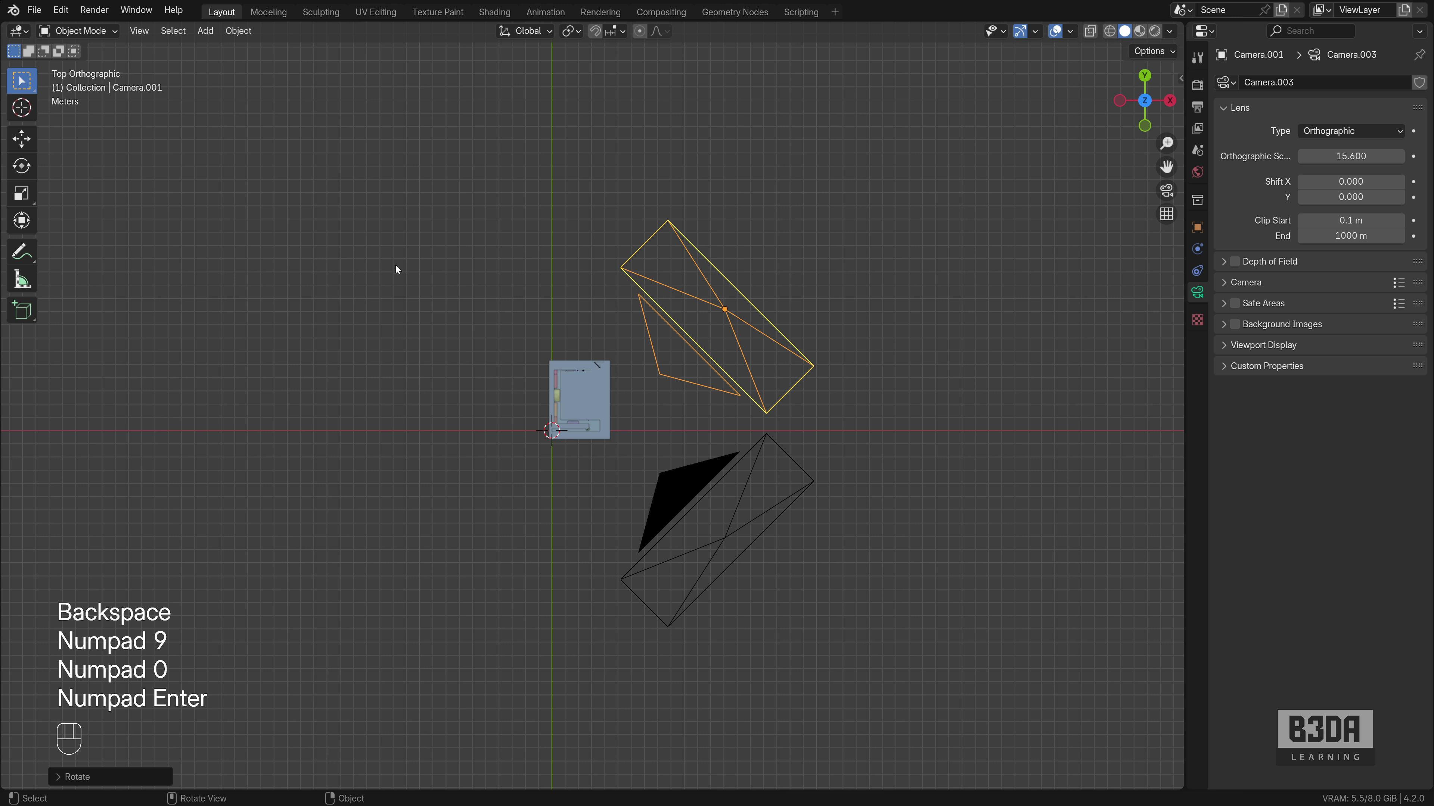
# Set the viewport to the isometric view with the PDT view control and bring the kitchen closer.
pyautogui.moveTo(627, 534); pyautogui.dragTo(583, 490, button='middle')
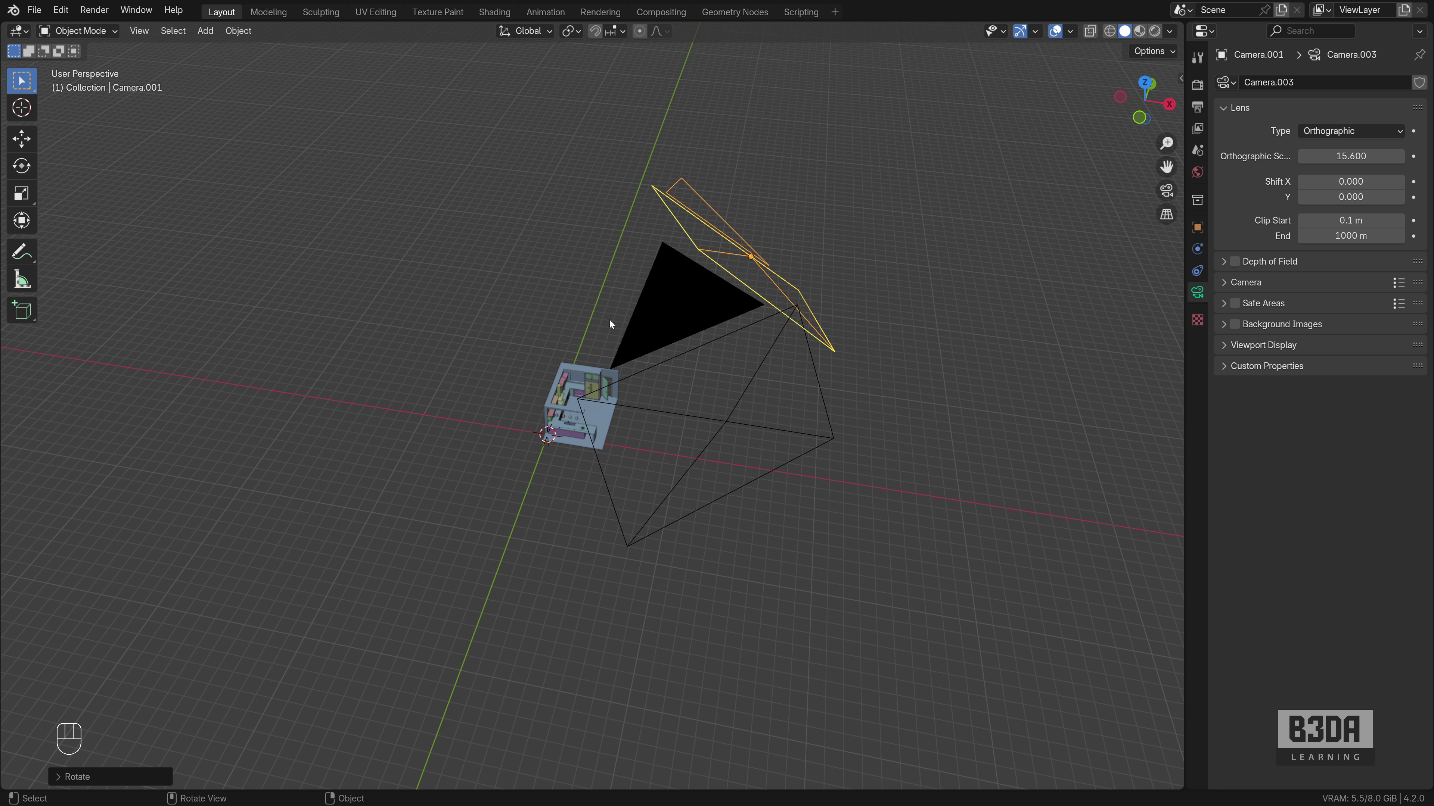
pyautogui.moveTo(407, 341); pyautogui.dragTo(461, 330, button='middle')
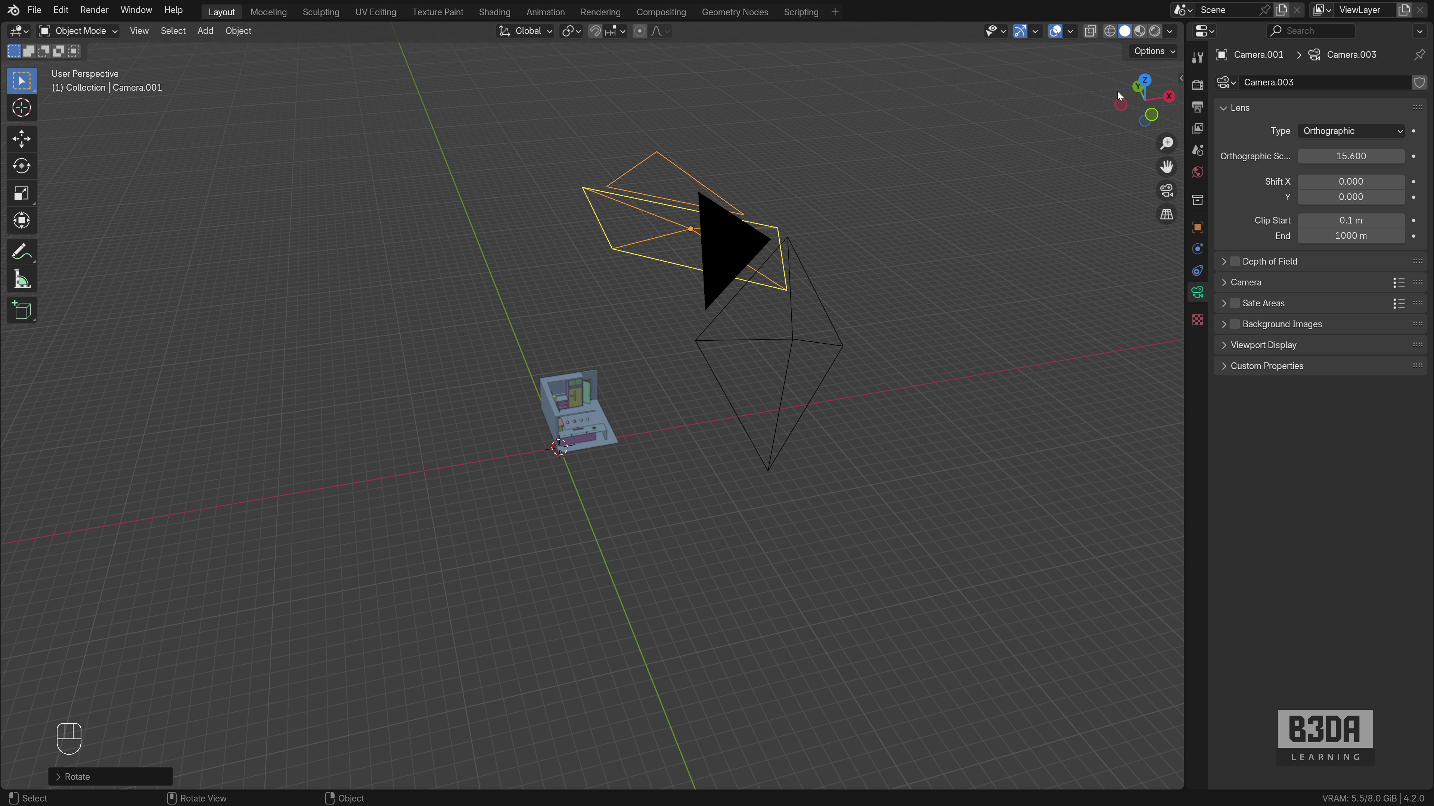
pyautogui.click(1178, 75)
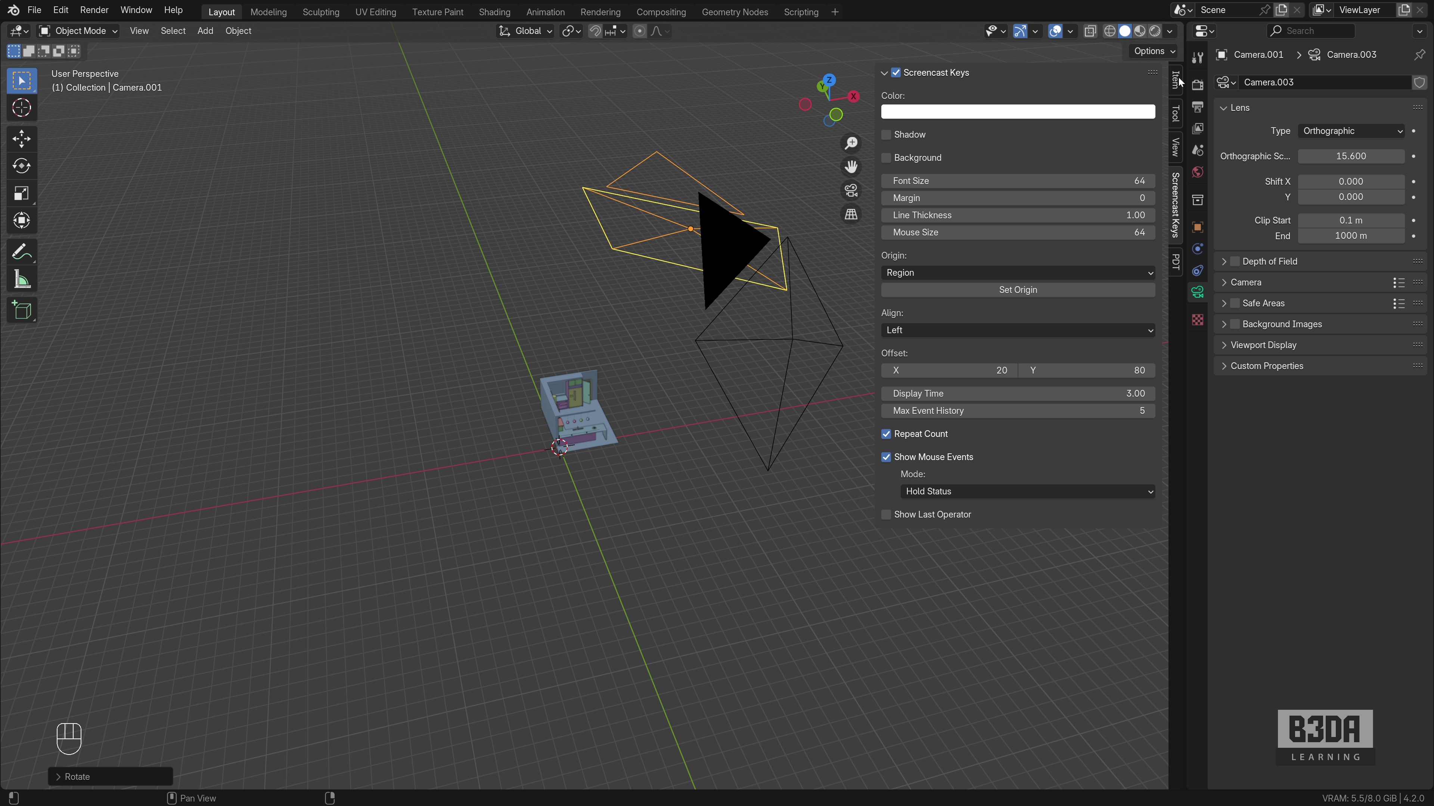
pyautogui.click(1175, 261)
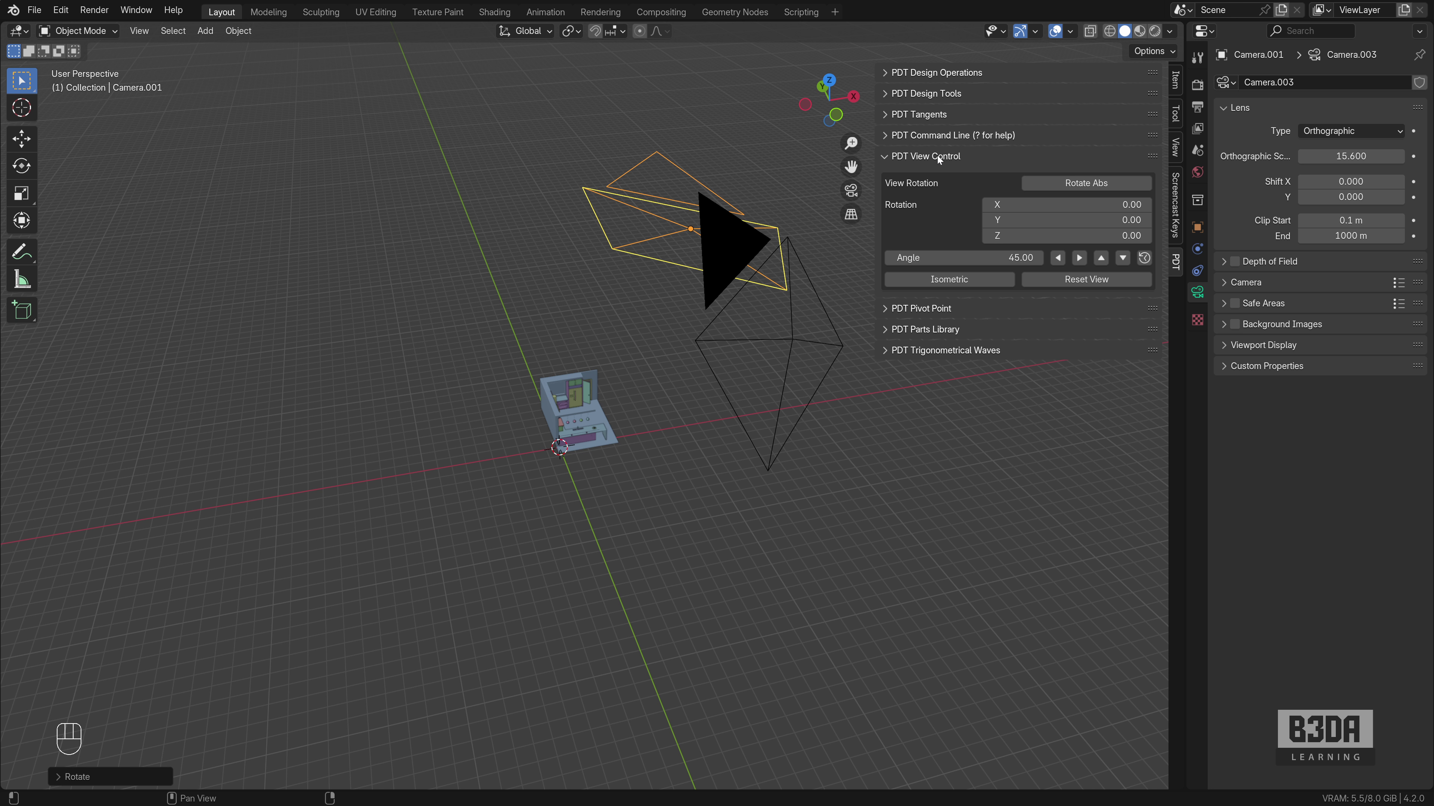
pyautogui.click(954, 280)
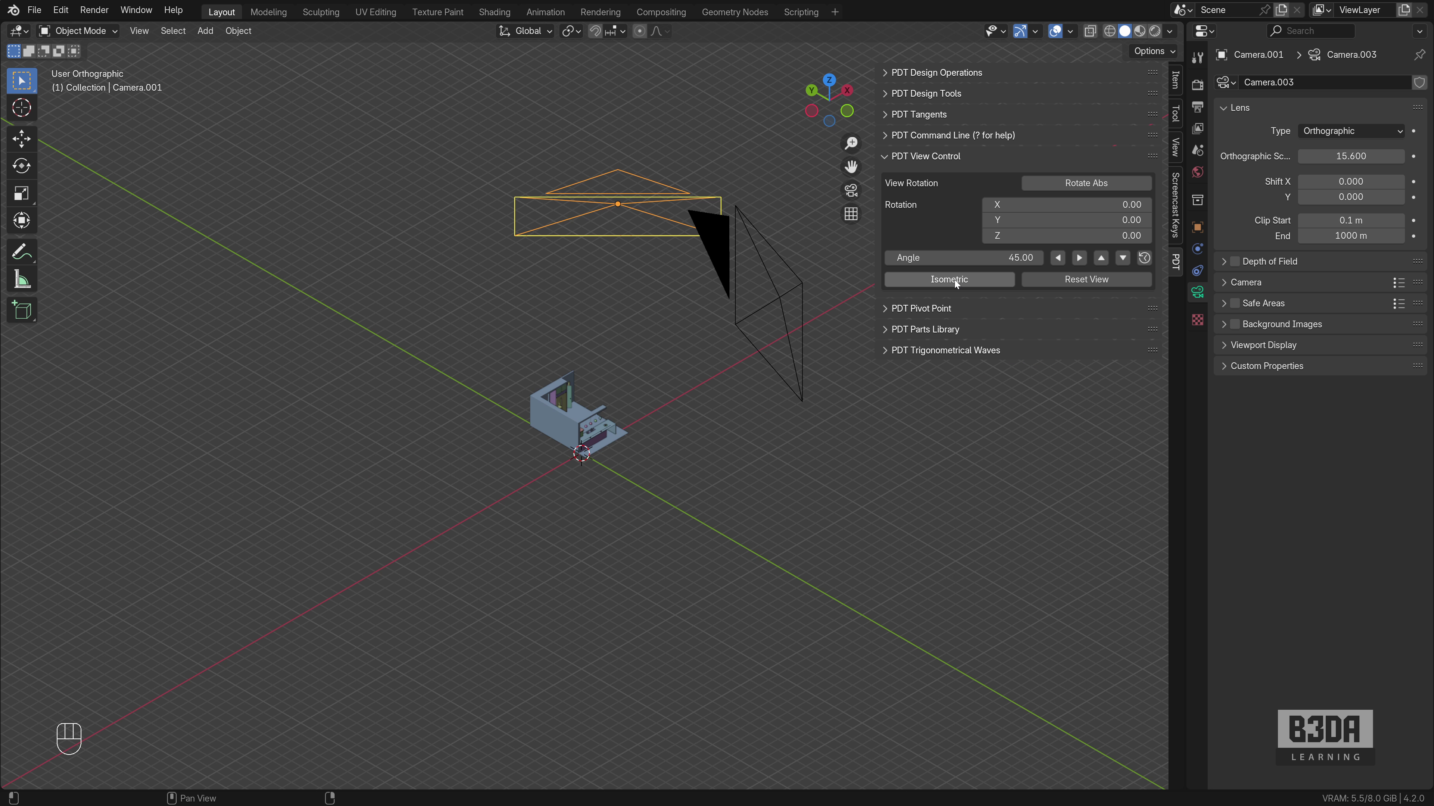
pyautogui.scroll(5, 640, 516)
pyautogui.scroll(2, 641, 517)
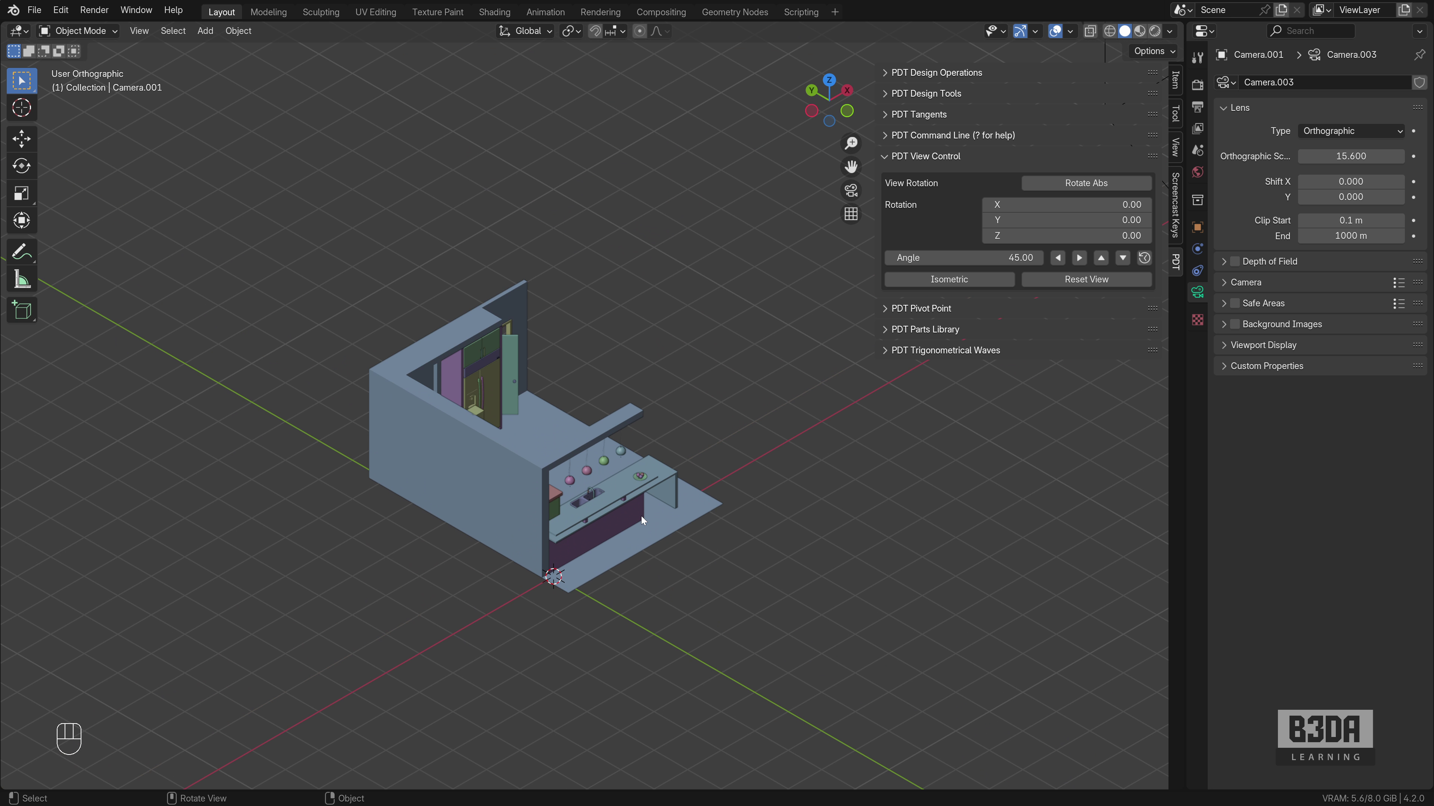
# Set the PDT view angle to 10 and rotate the view around the kitchen, seven steps right and one step back left.
pyautogui.click(979, 263)
pyautogui.write('10')
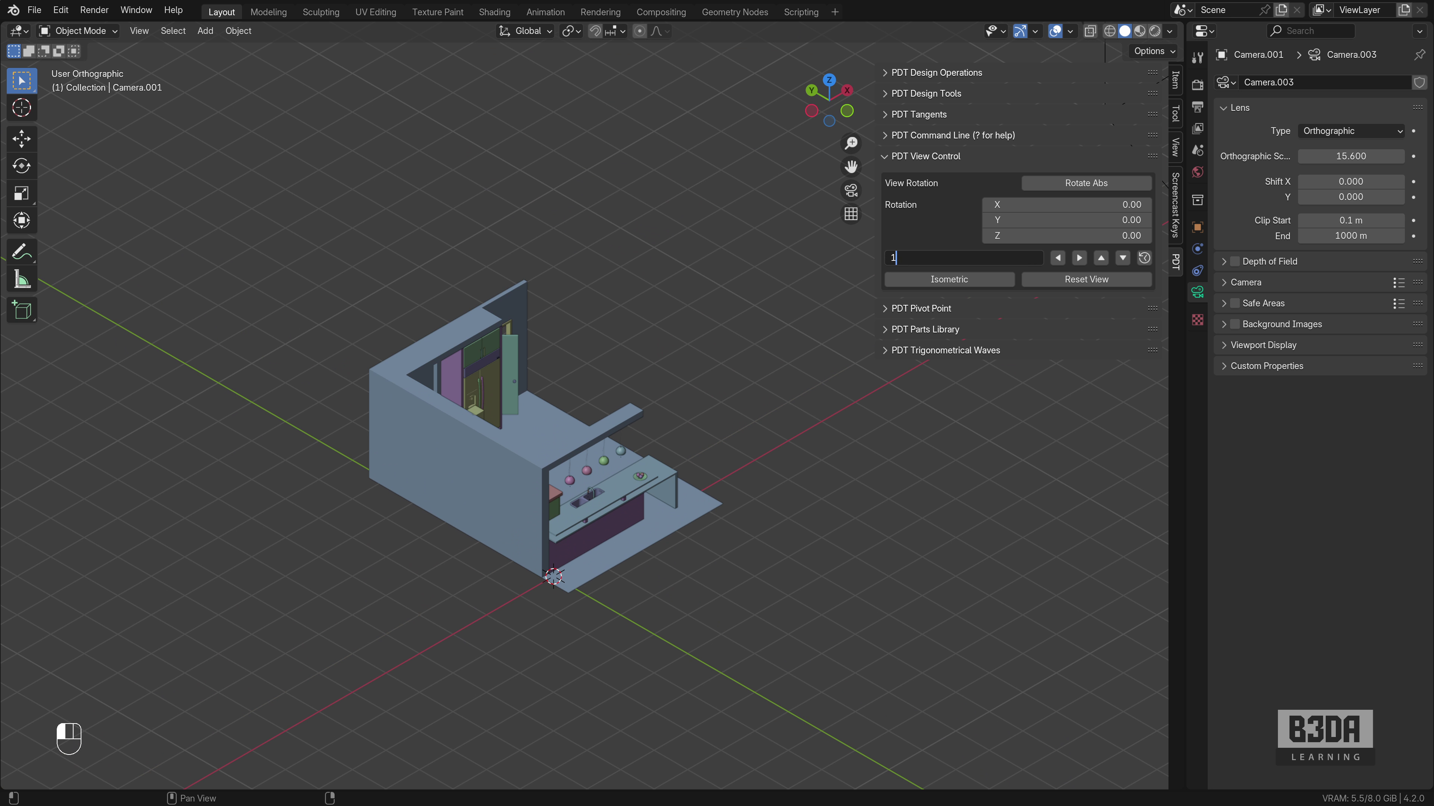
pyautogui.press('Return')
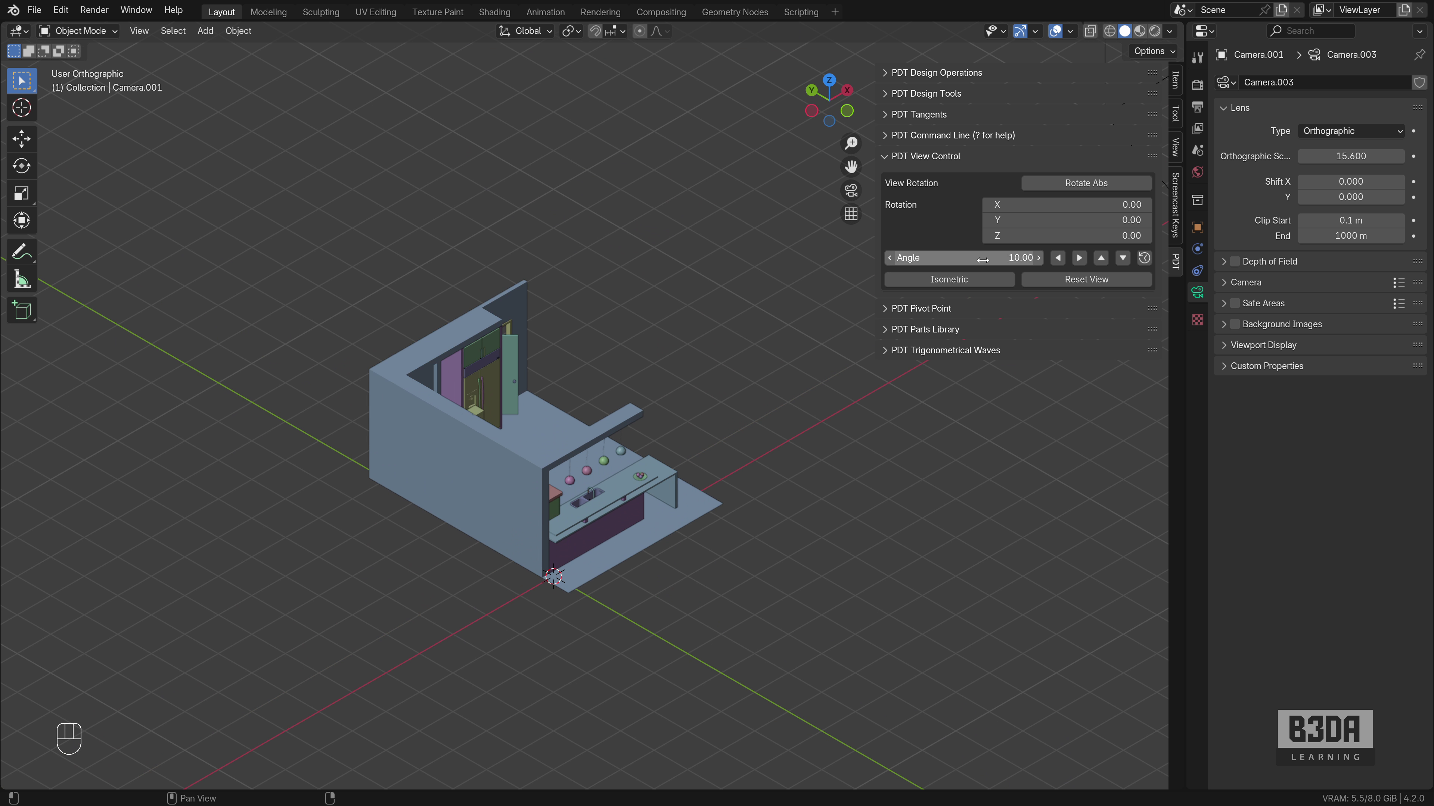
pyautogui.click(1082, 262)
pyautogui.click(1082, 261)
pyautogui.click(1082, 261)
pyautogui.click(1082, 261)
pyautogui.click(1082, 262)
pyautogui.click(1082, 261)
pyautogui.click(1082, 261)
pyautogui.click(1057, 261)
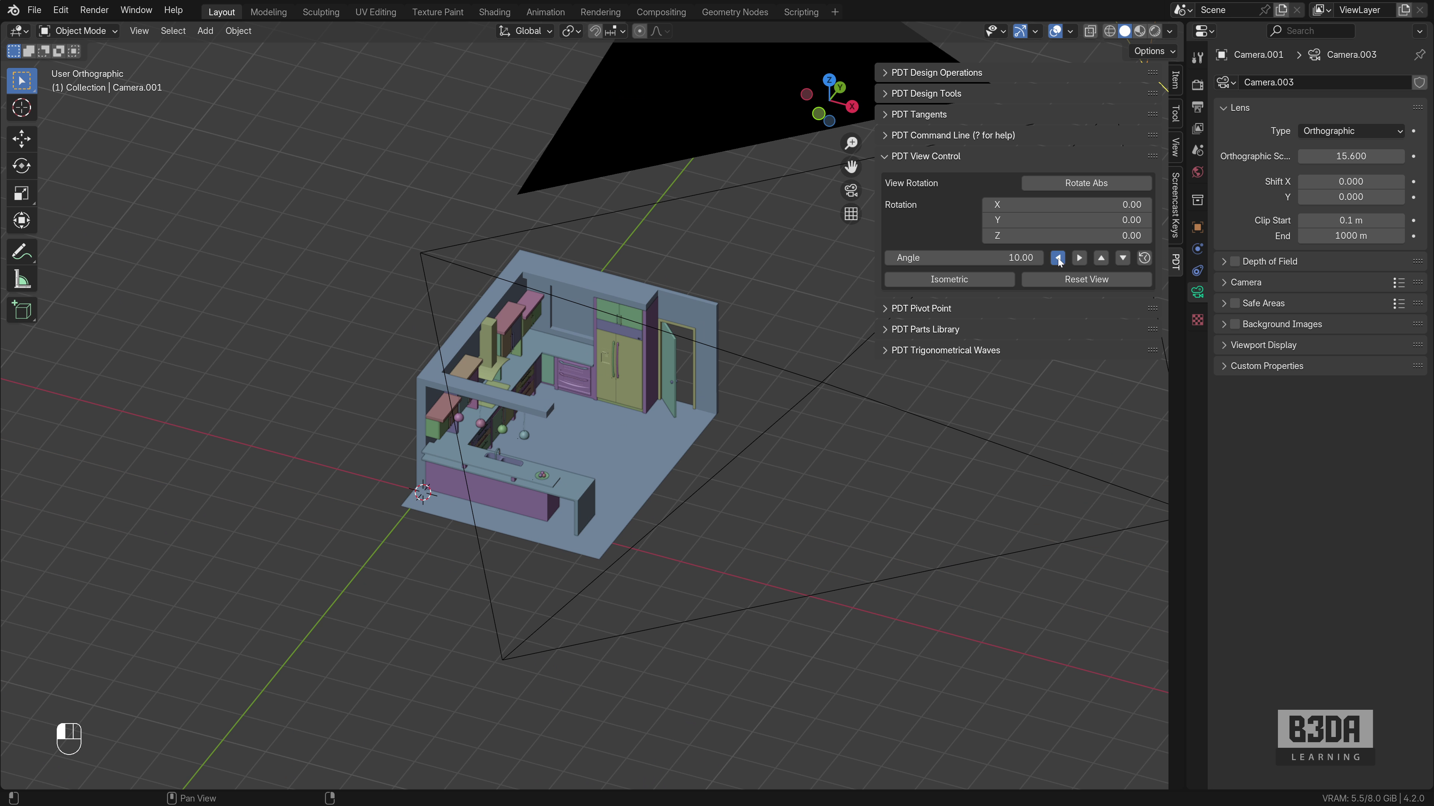
# Restore the PDT isometric view, set the view angle to 45, and rotate the view right twice to face the kitchen's open side.
pyautogui.click(950, 279)
pyautogui.click(954, 257)
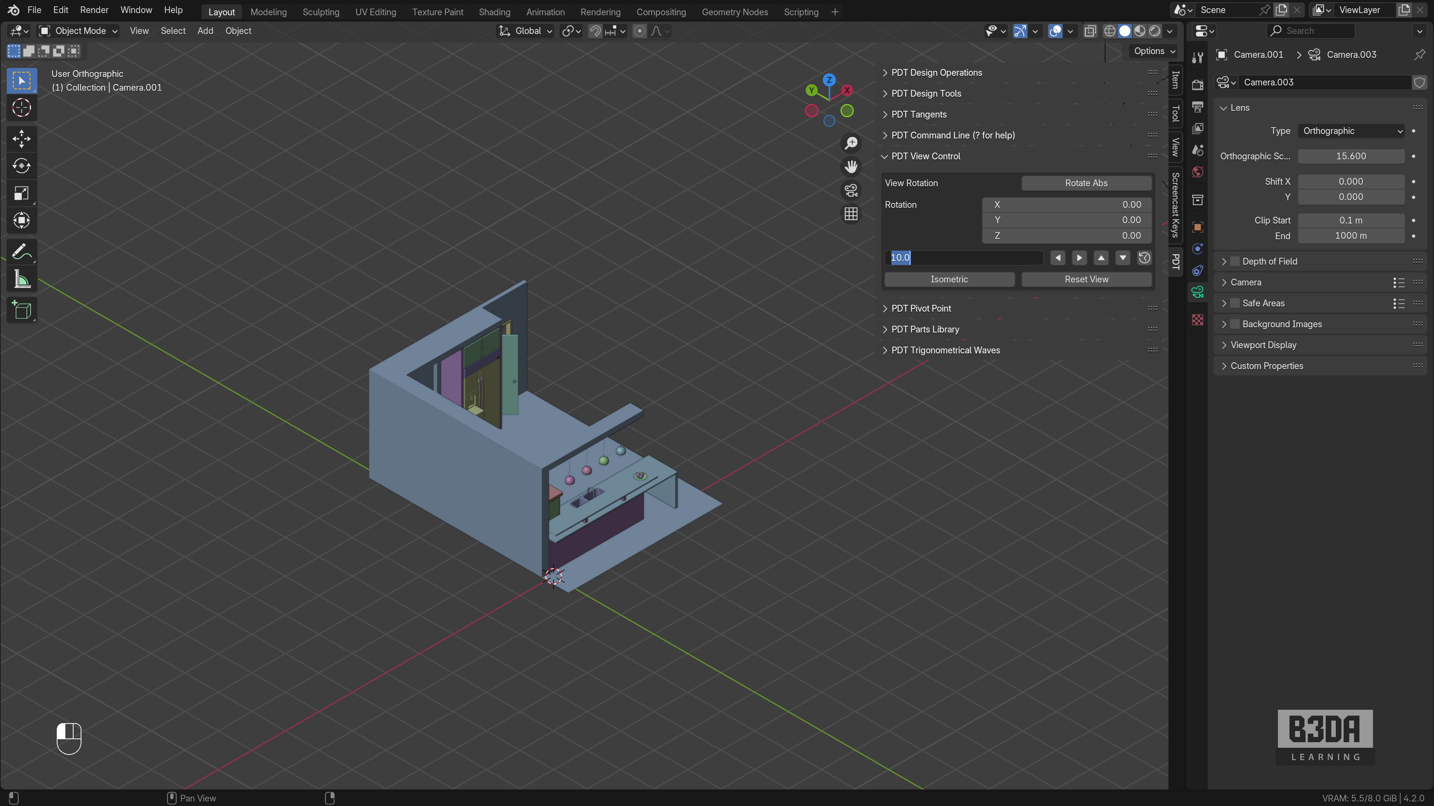
pyautogui.write('45')
pyautogui.press('Return')
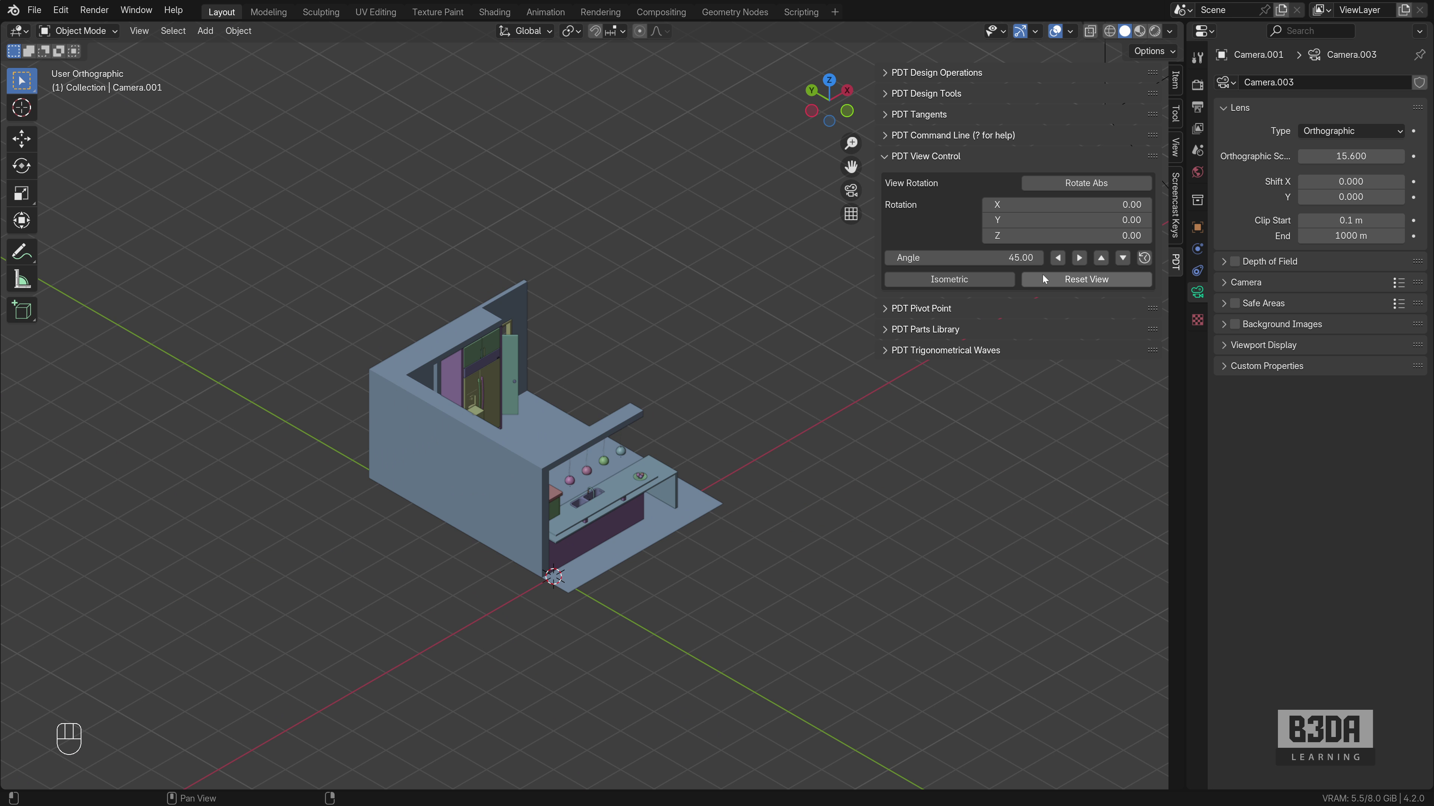
pyautogui.click(1079, 260)
pyautogui.click(1079, 260)
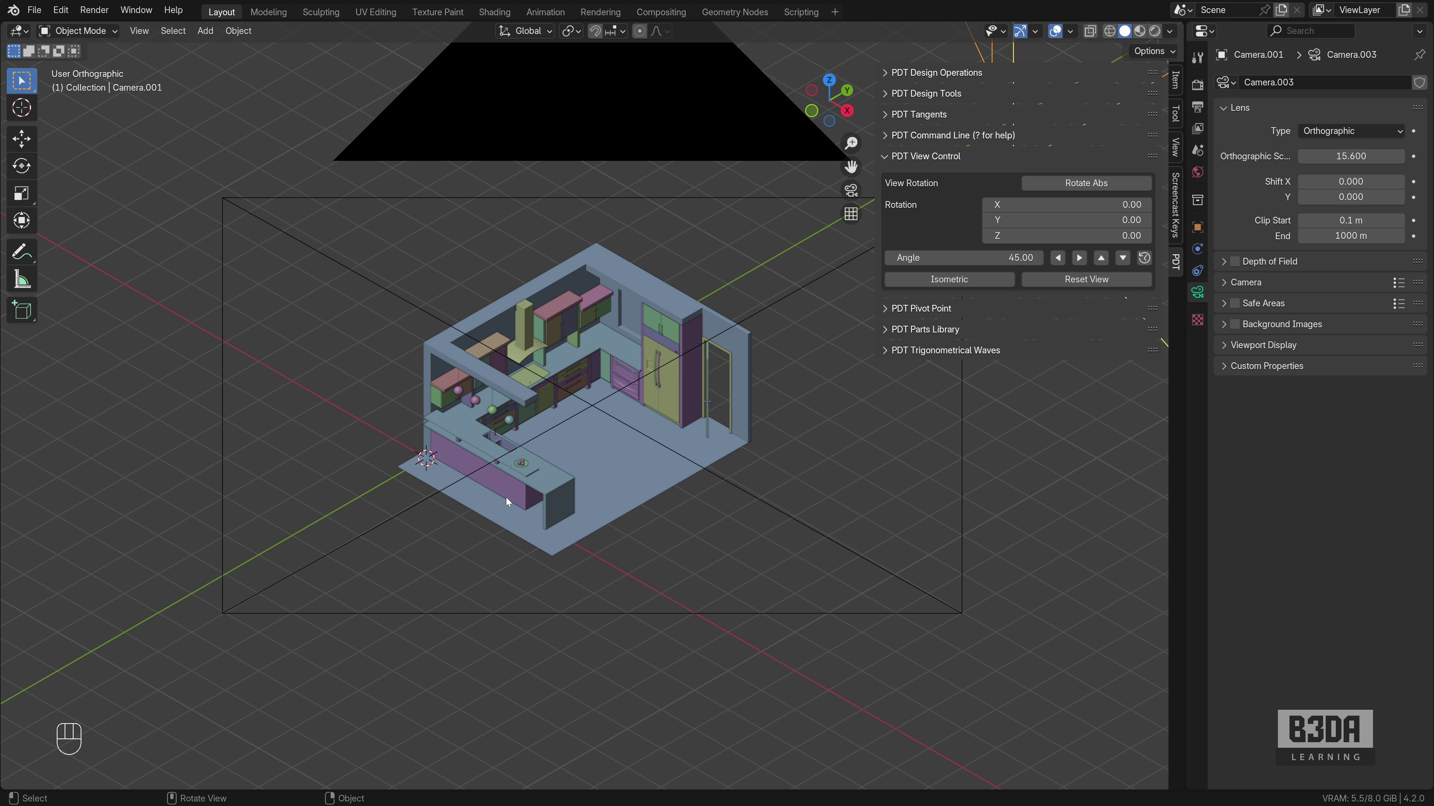
# Set the PDT view angle to 90.
pyautogui.click(960, 257)
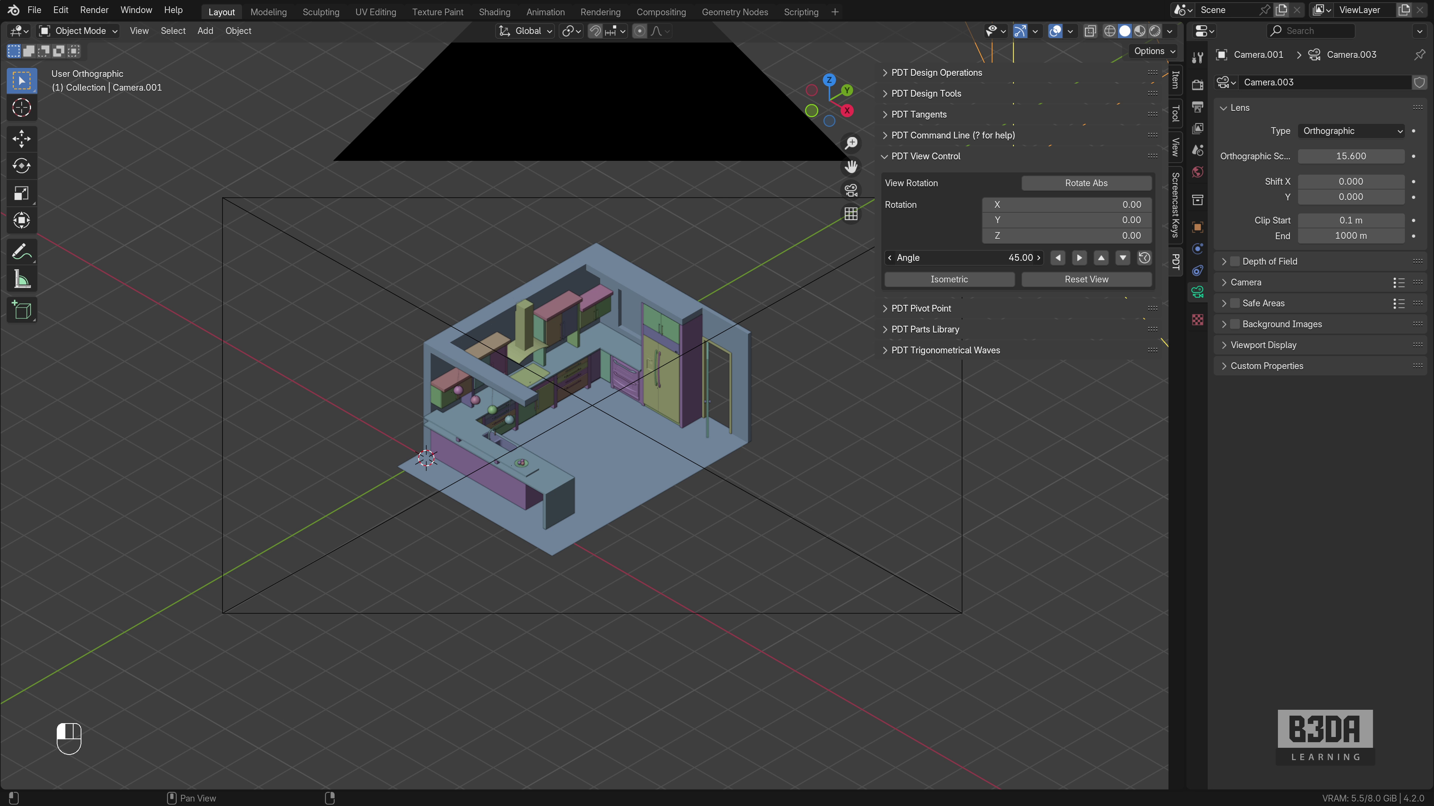
pyautogui.write('90')
pyautogui.press('Return')
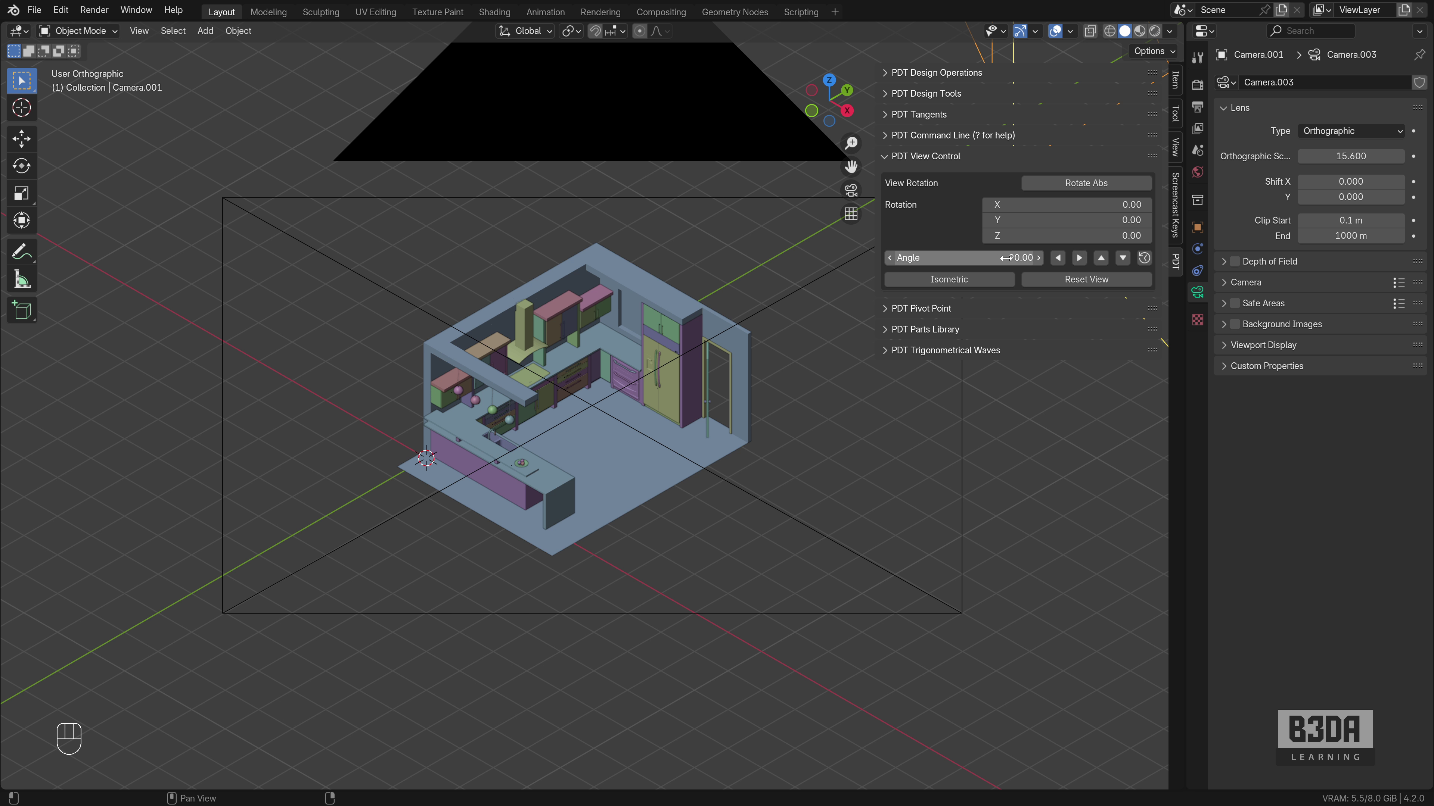
# Rotate the view right around the kitchen in four 90-degree PDT steps, and orbit freely toward the counter with the hanging lamps.
pyautogui.click(1080, 258)
pyautogui.click(1080, 258)
pyautogui.click(1079, 258)
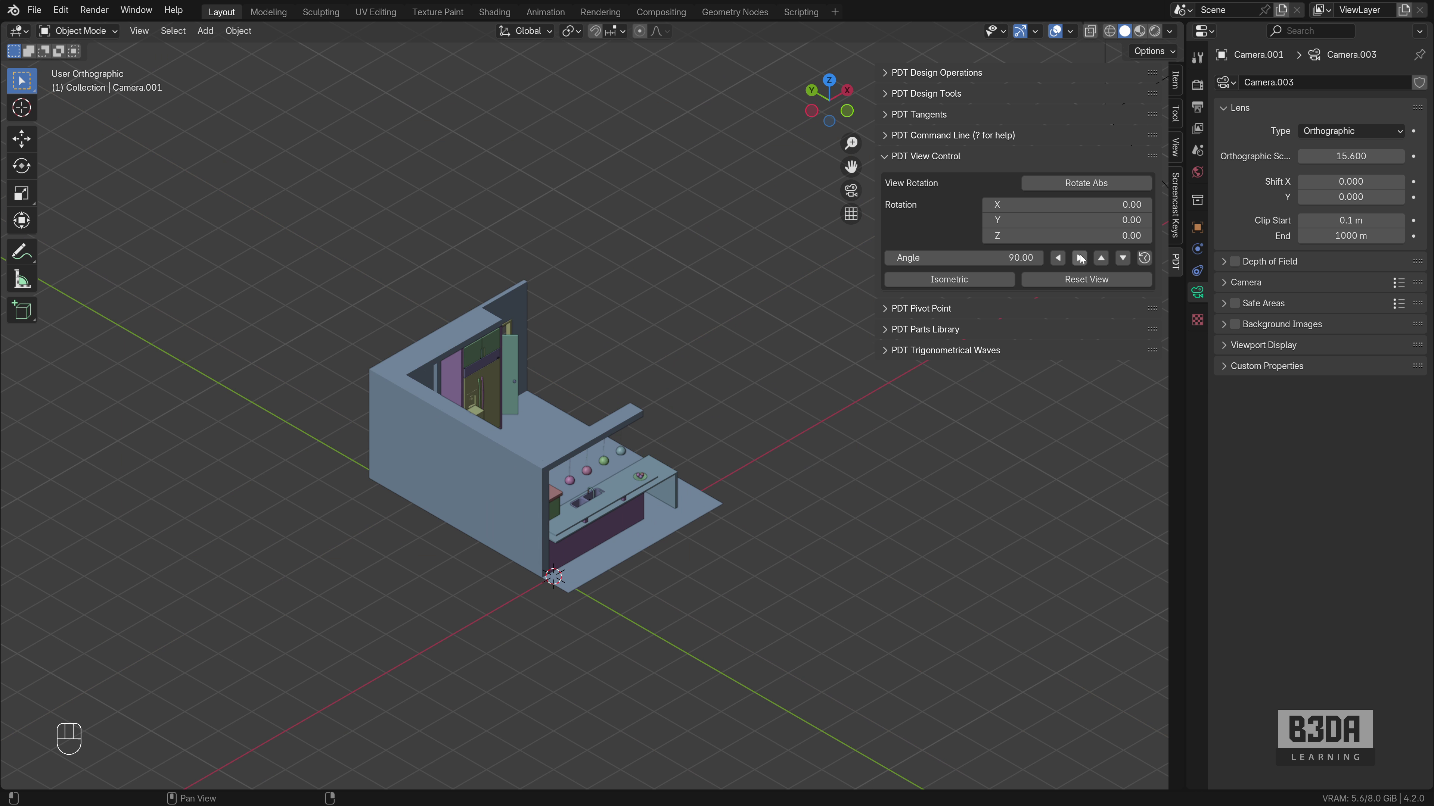
pyautogui.click(1080, 258)
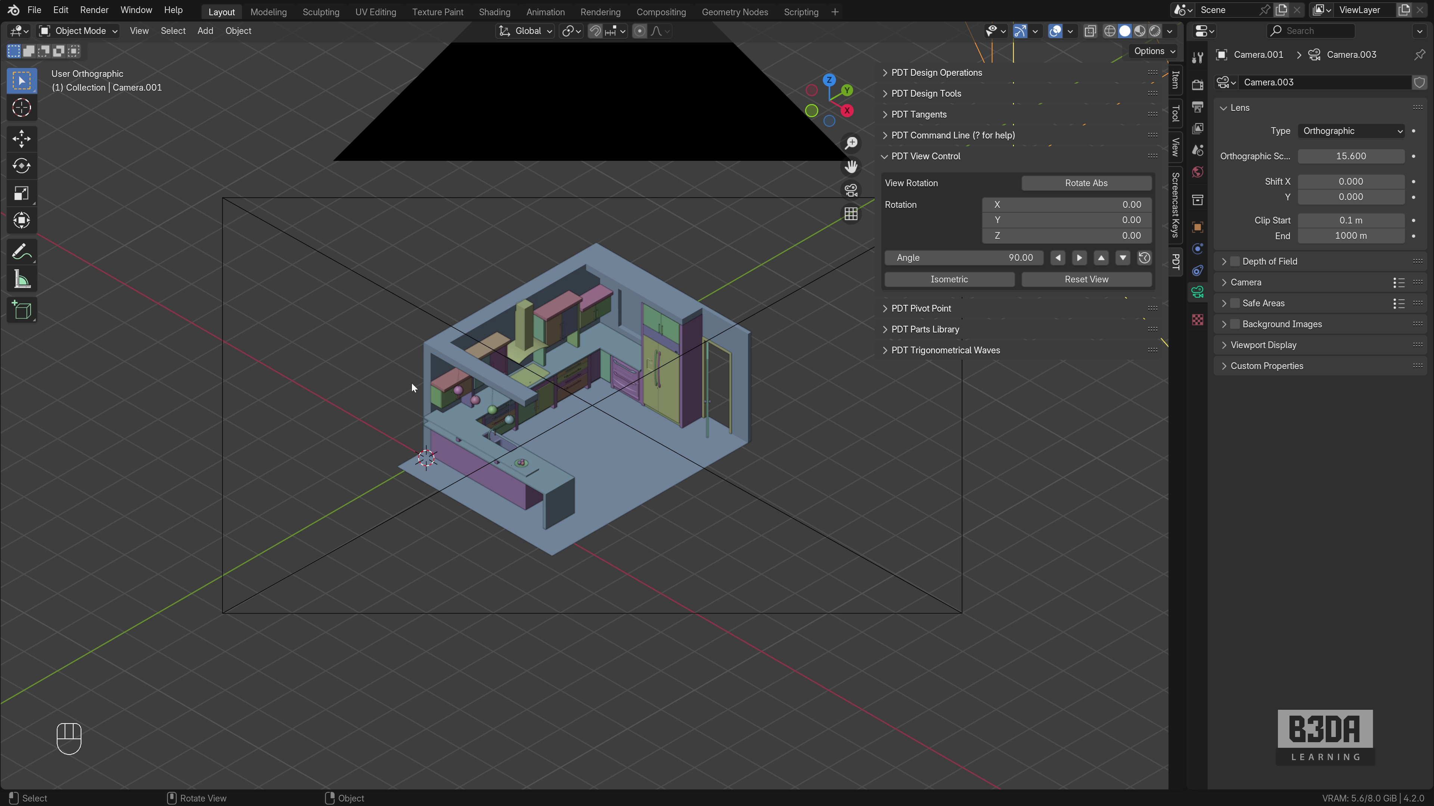
pyautogui.moveTo(396, 379); pyautogui.dragTo(532, 376, button='middle')
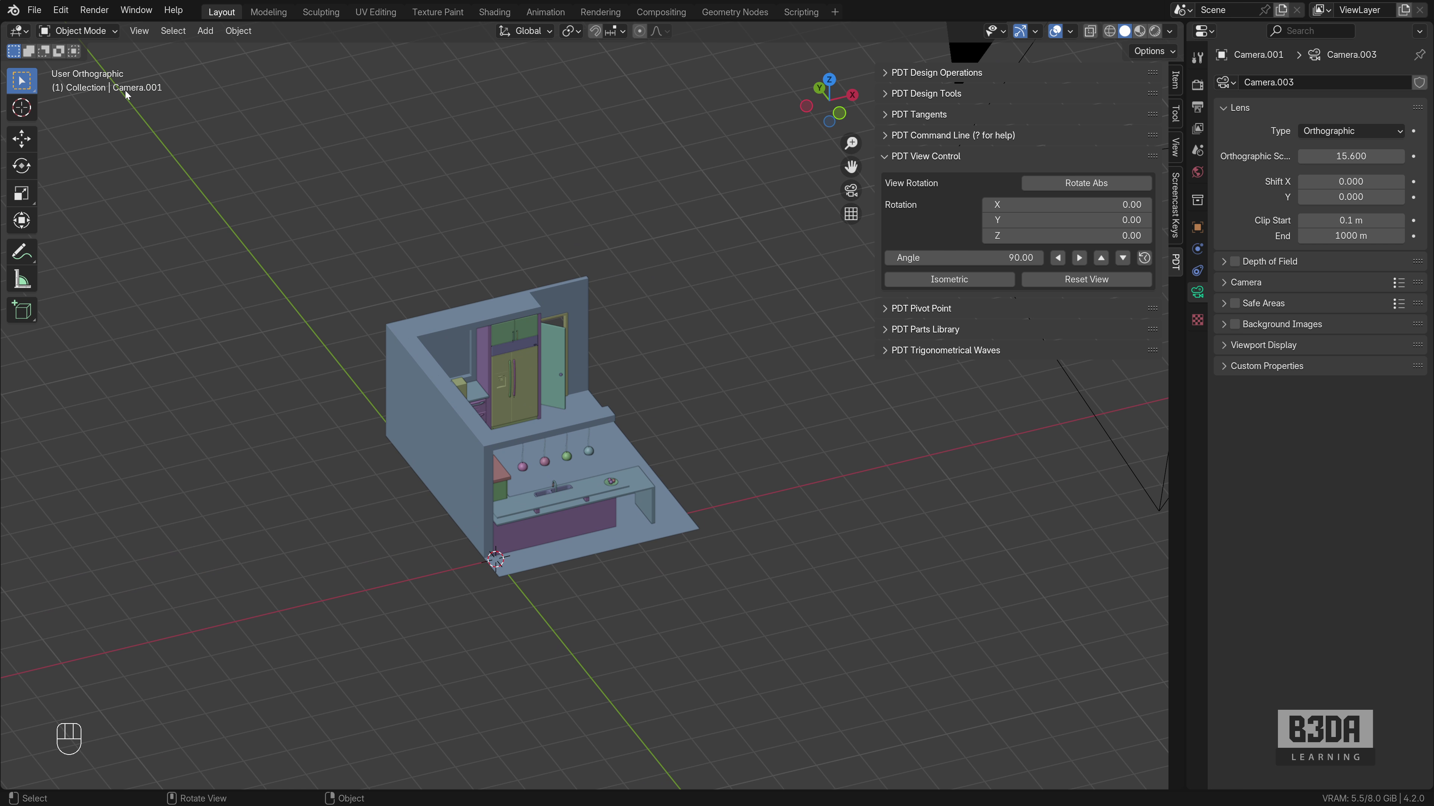
# Look at the Precision Drawing Tools (PDT) entry among the installed extensions in the preferences, and close the preferences.
pyautogui.click(60, 10)
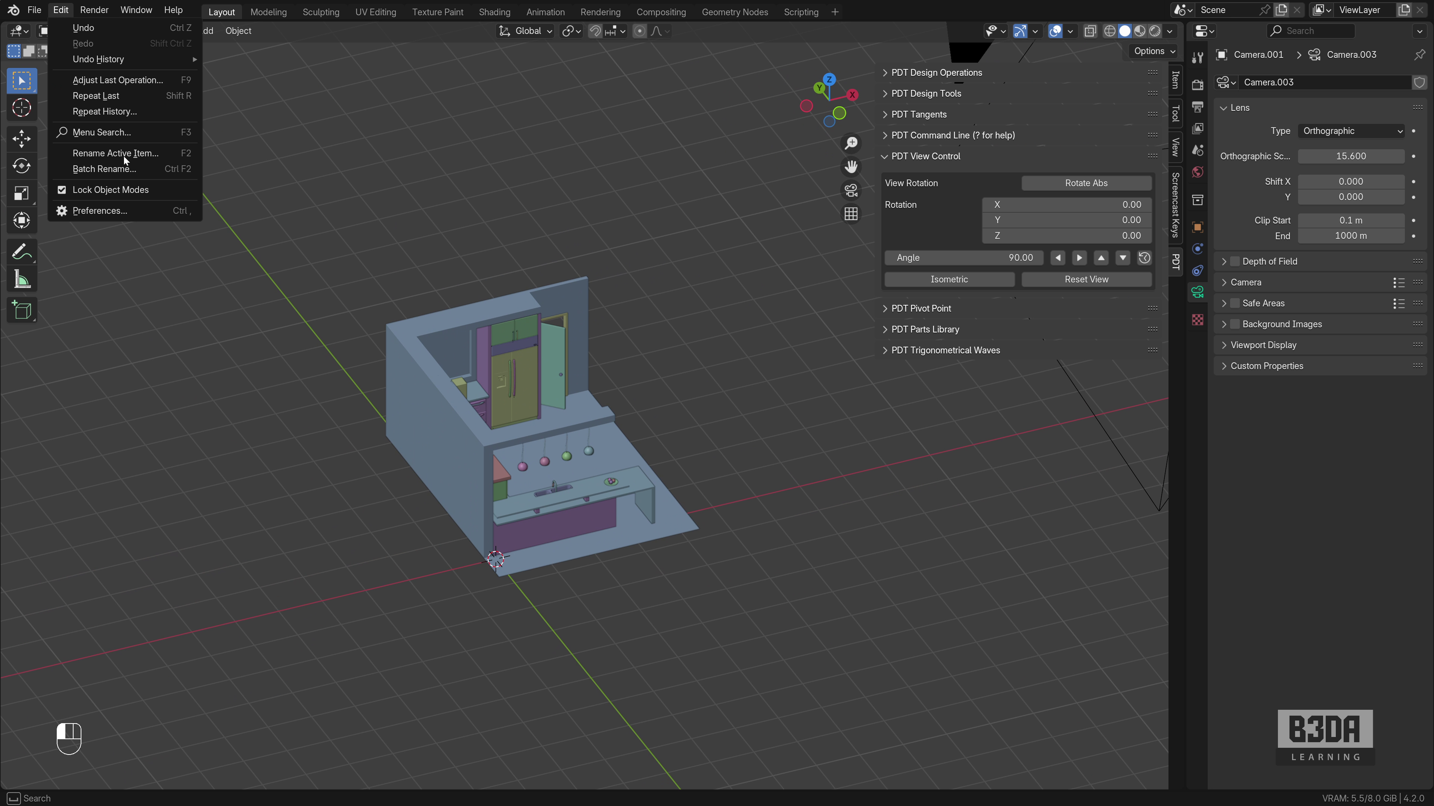
pyautogui.click(123, 213)
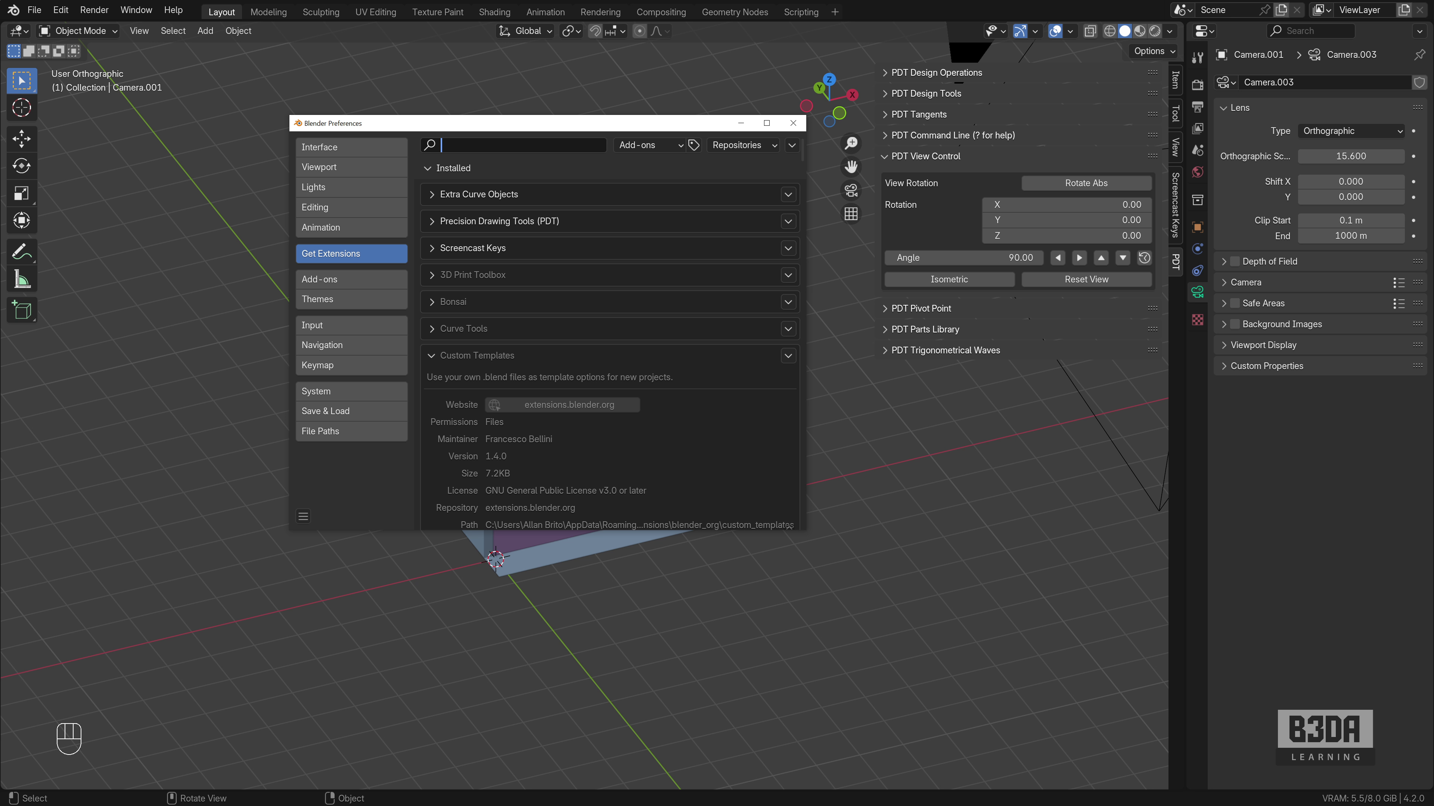
pyautogui.click(794, 124)
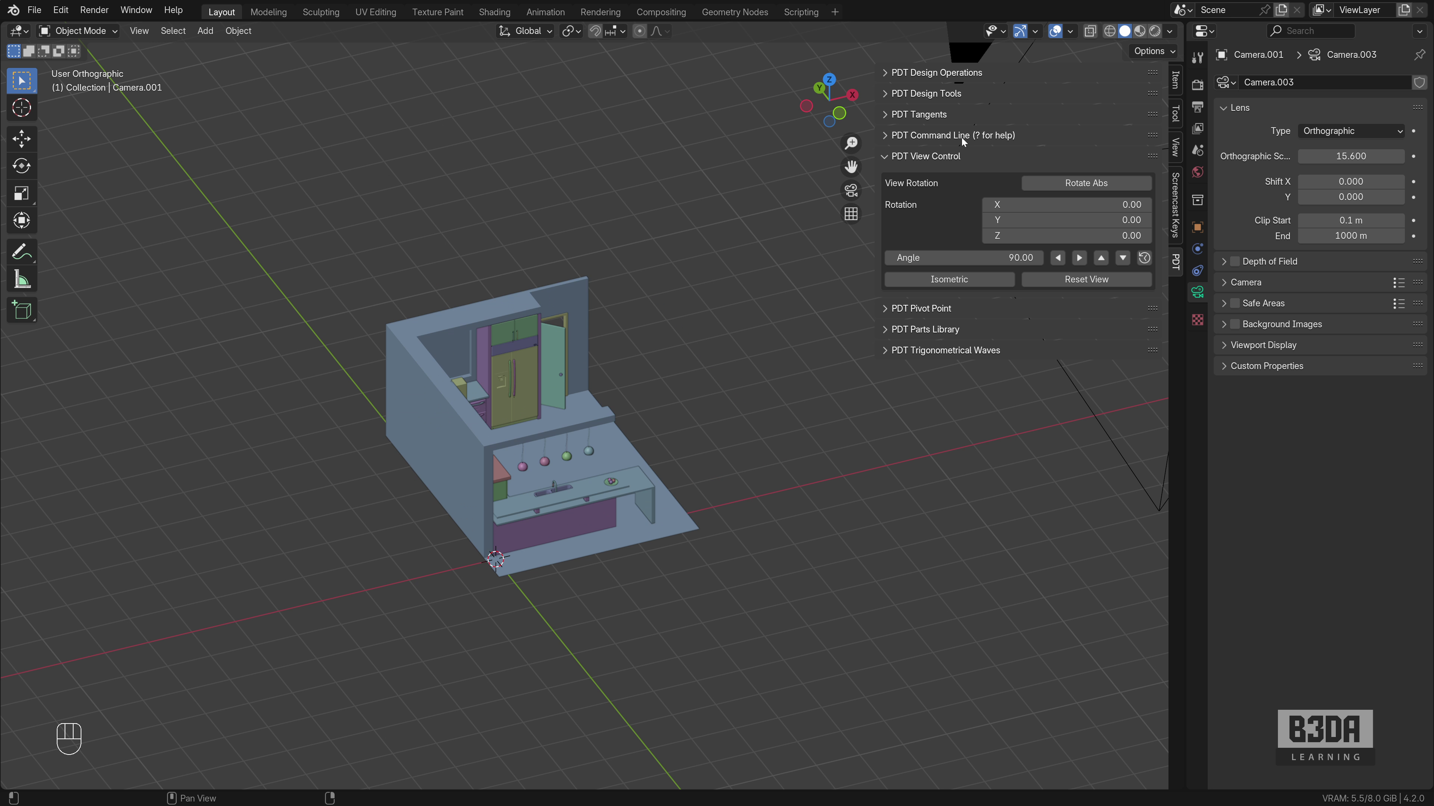